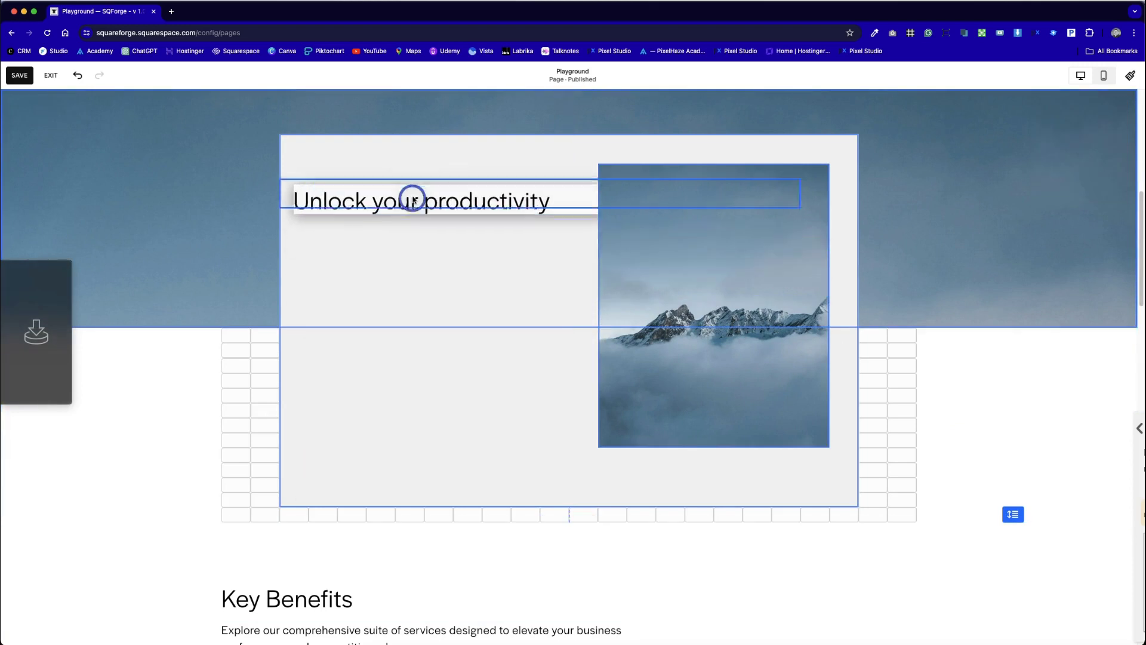
Narrow the "Unlock your productivity" heading block to fit beside the large image on the grey card.
left_click_drag(830, 178, 537, 180)
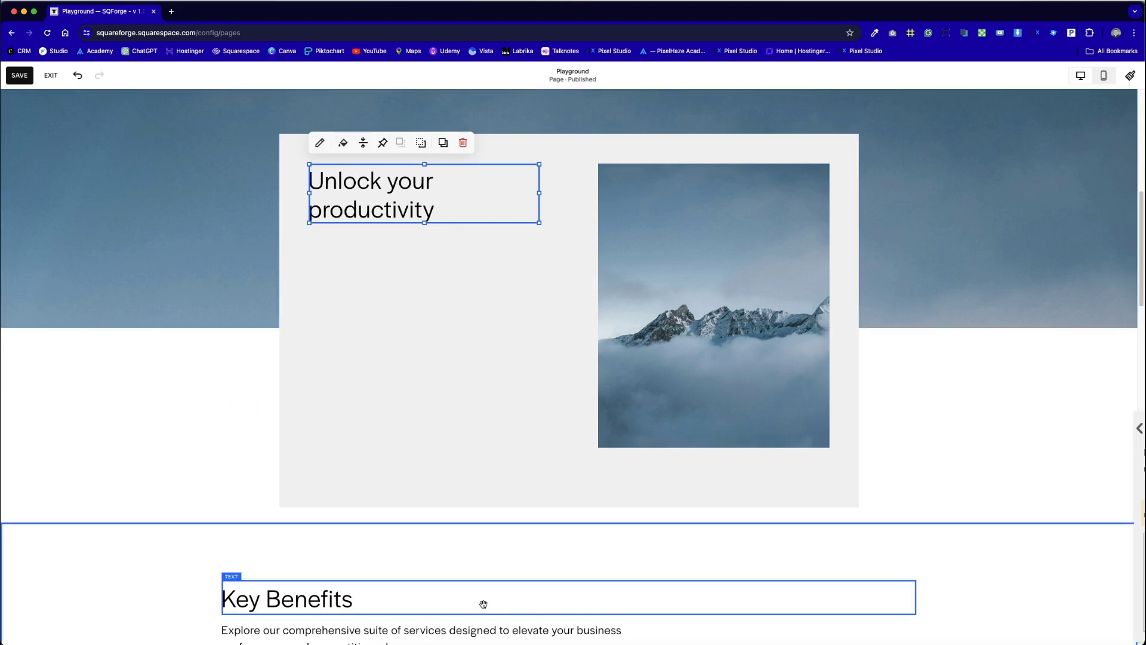
Copy the intro paragraph below the Key Benefits heading.
scroll(486, 599, "down", 2)
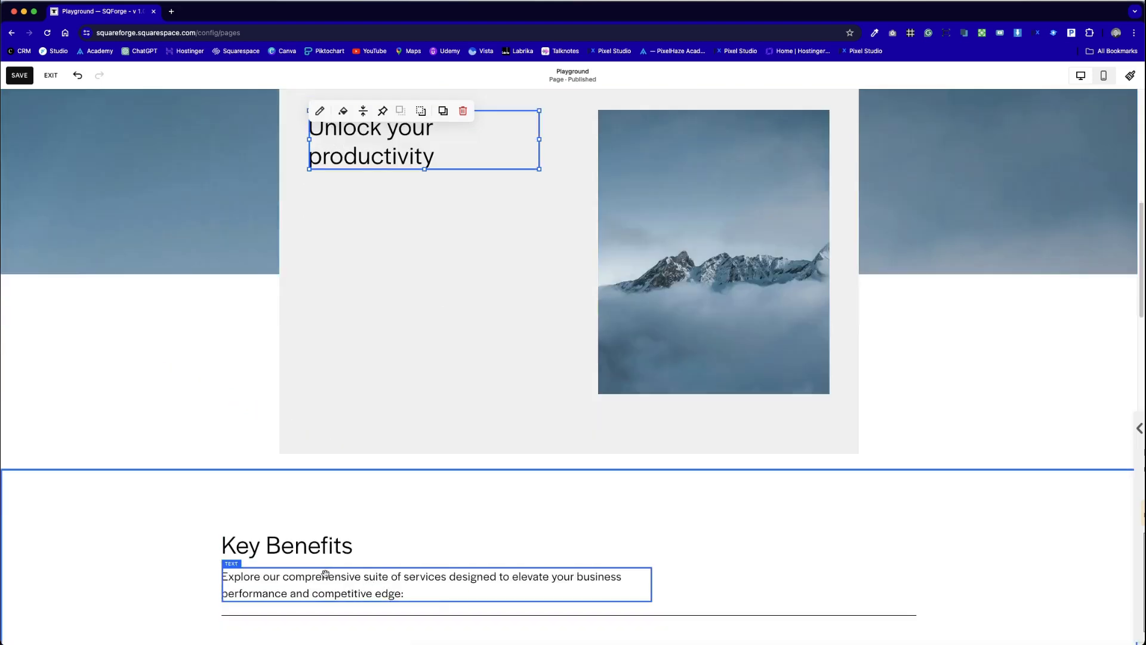
double_click(350, 576)
left_click_drag(364, 586, 210, 576)
key("super+c")
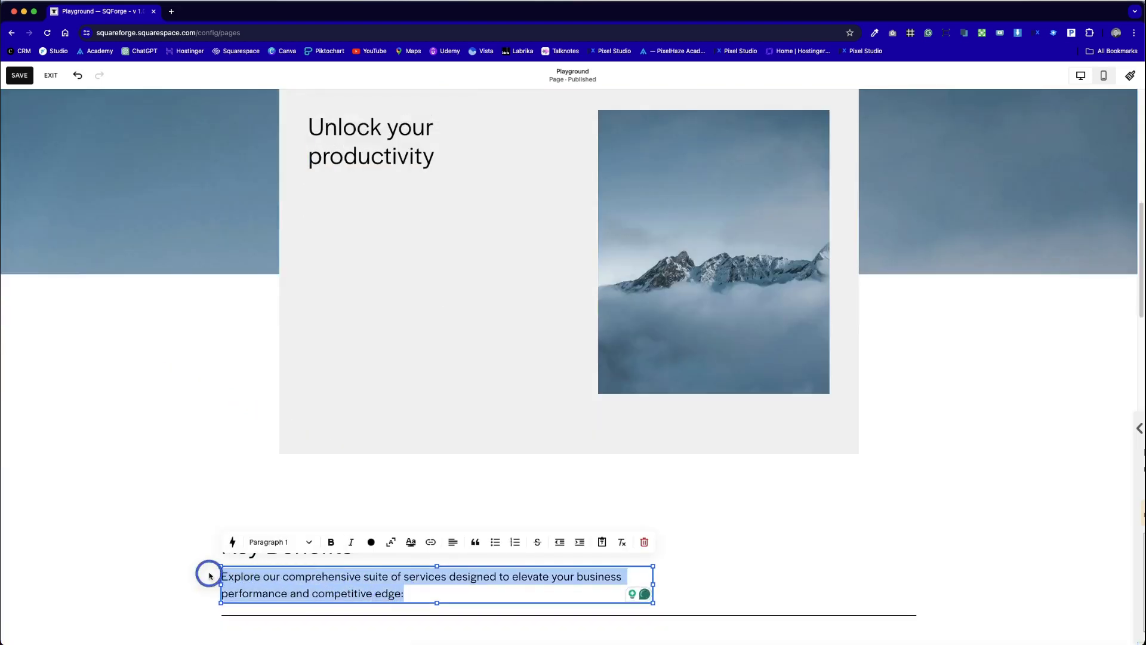
Add a text block to the card below its heading and paste the copied intro paragraph into it.
left_click(271, 351)
left_click(402, 302)
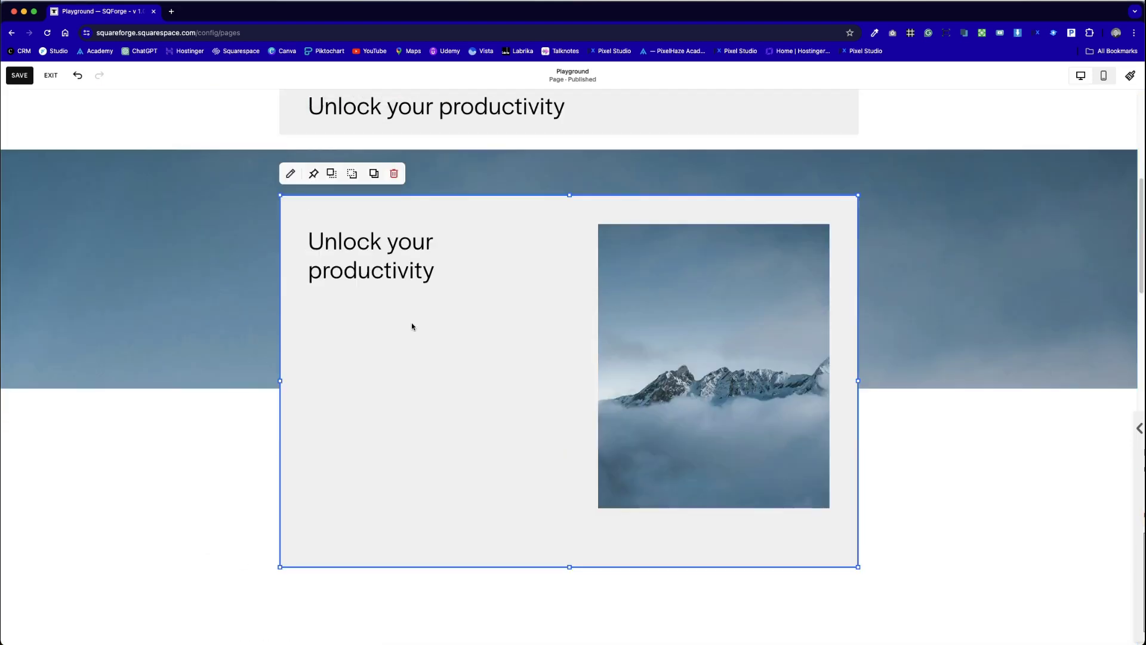
left_click(248, 496)
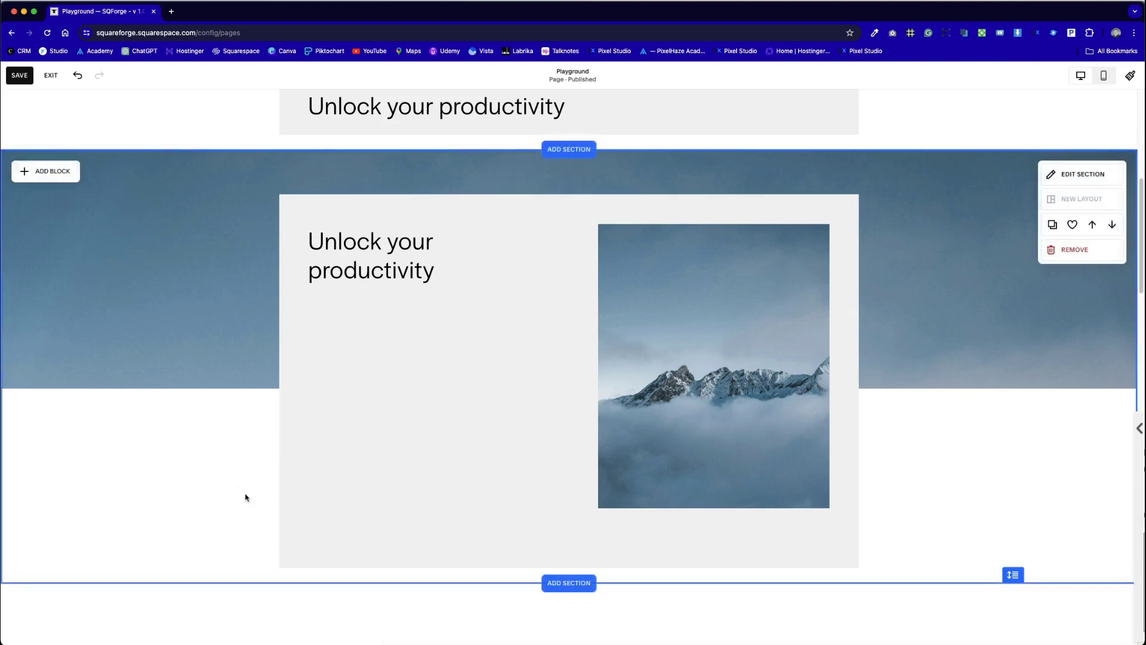
left_click(45, 171)
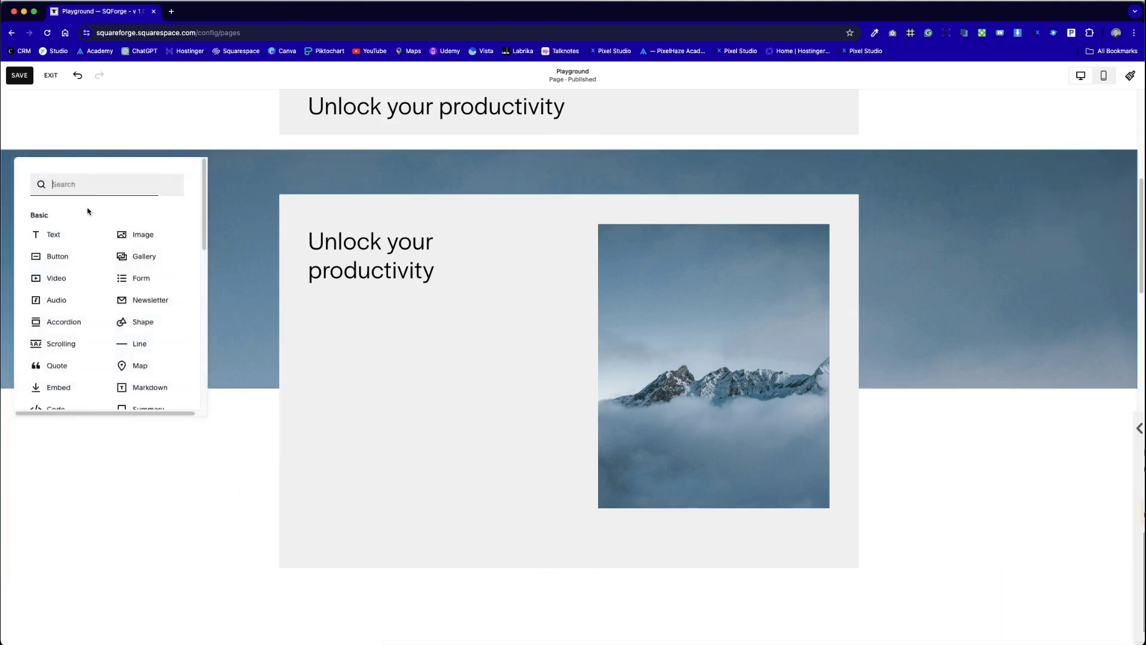
left_click(46, 232)
left_click_drag(267, 208, 348, 322)
left_click(330, 323)
key("super+v")
left_click(172, 505)
Copy the "Enhanced Strategic Alignment" heading and description from the Key Benefits section.
scroll(172, 522, "down", 5)
scroll(171, 520, "up", 1)
scroll(388, 442, "up", 1)
scroll(382, 418, "down", 5)
left_click(370, 366)
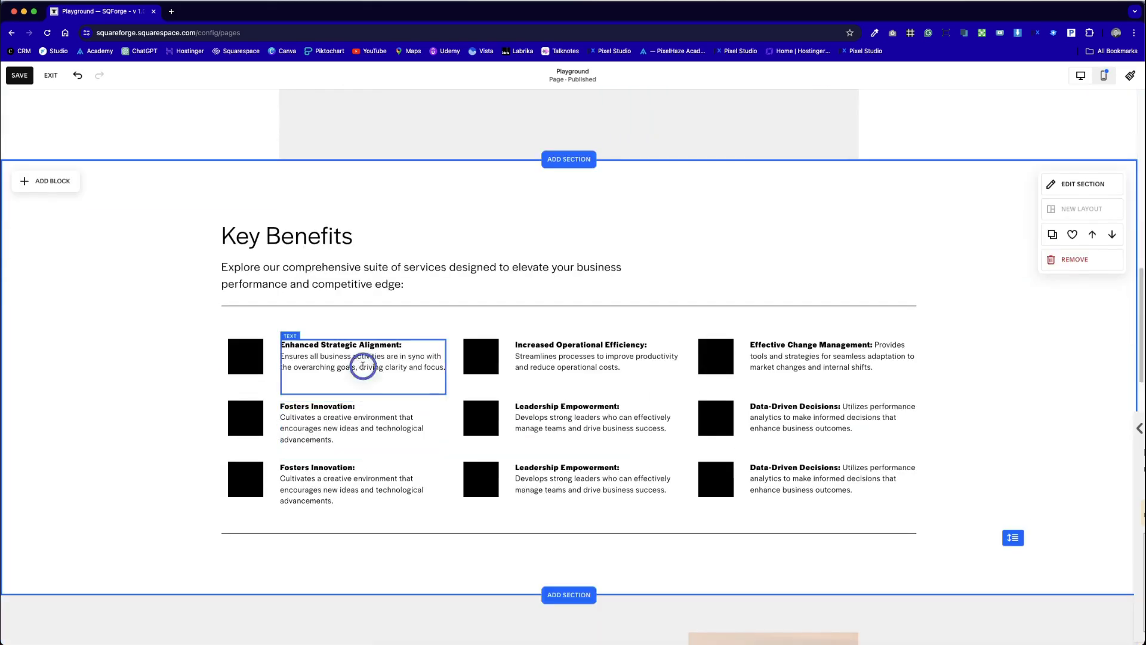
double_click(362, 365)
triple_click(363, 367)
key("super+c")
scroll(367, 388, "up", 1)
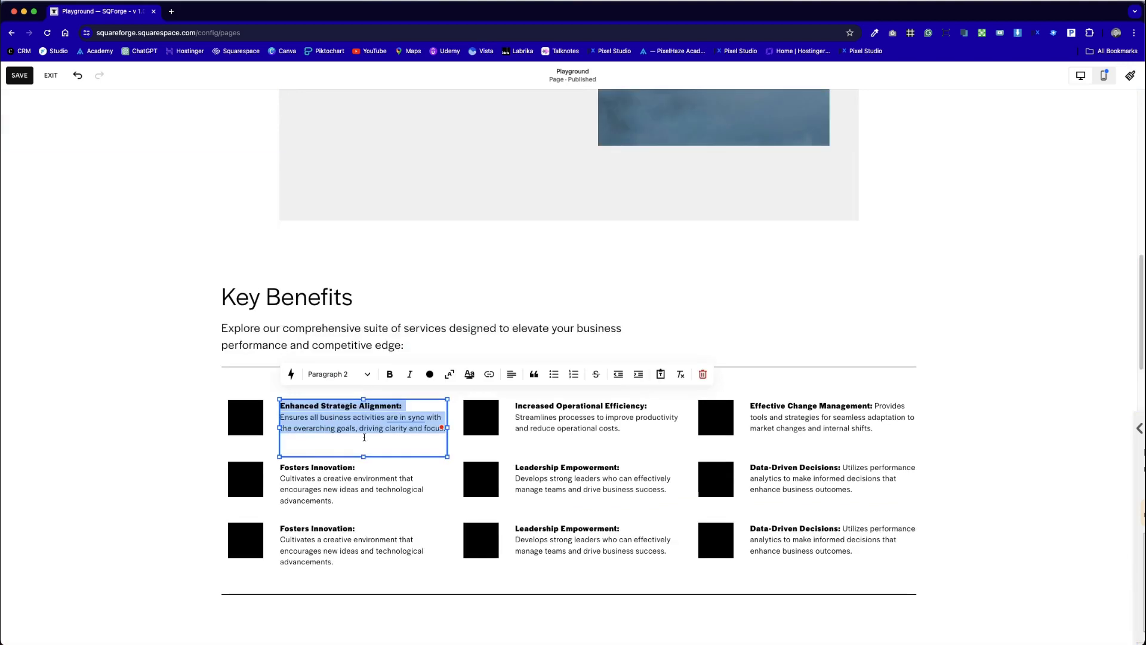
Try to duplicate the first benefit's icon and text together and move the copies out of their row.
left_click_drag(226, 384, 417, 434)
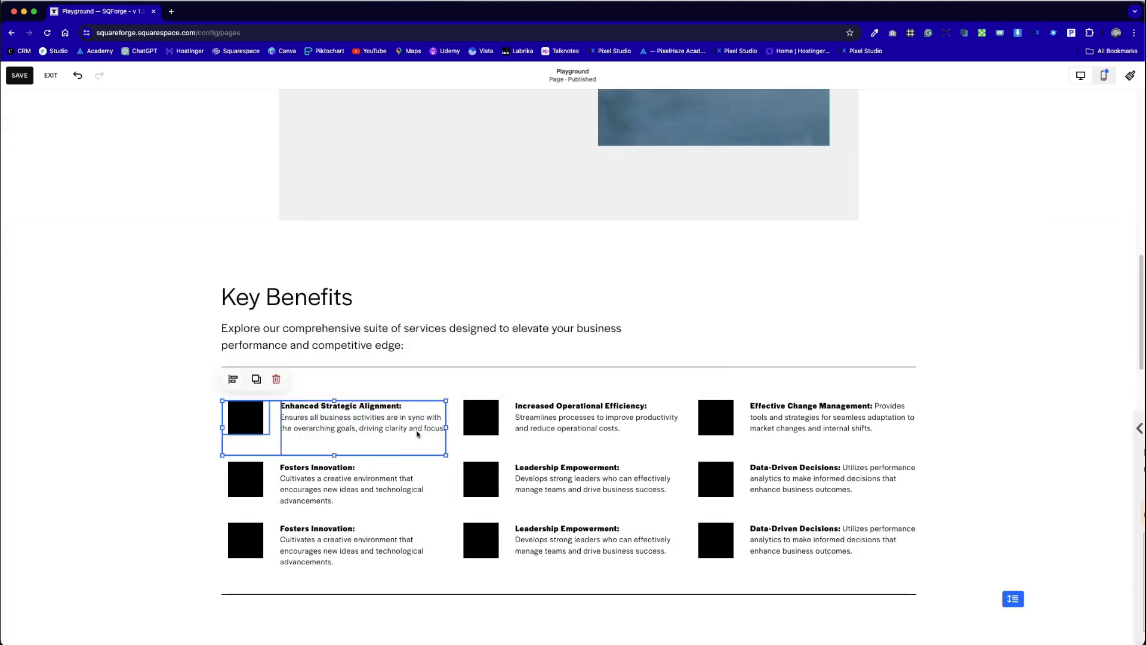
left_click(256, 379)
left_click_drag(384, 428, 828, 329)
left_click(787, 280)
Add another text block to the card section and paste the copied "Enhanced Strategic Alignment" text into it.
scroll(277, 468, "up", 6)
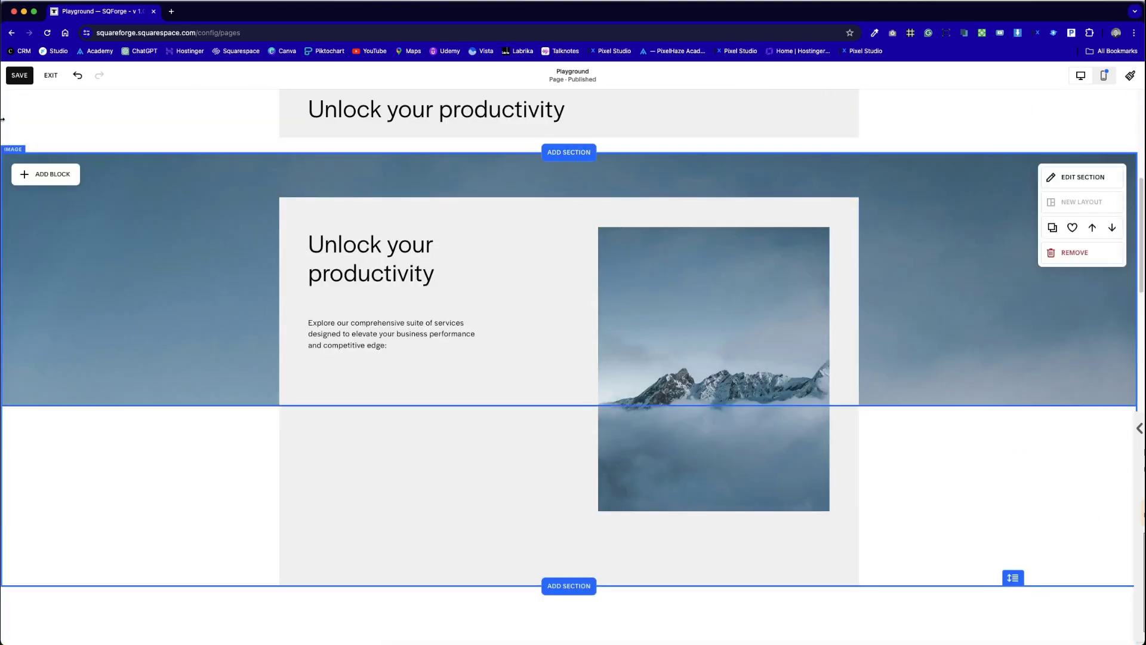
left_click(45, 174)
left_click(52, 233)
left_click(277, 209)
left_click(266, 205)
key("Escape")
left_click(251, 205)
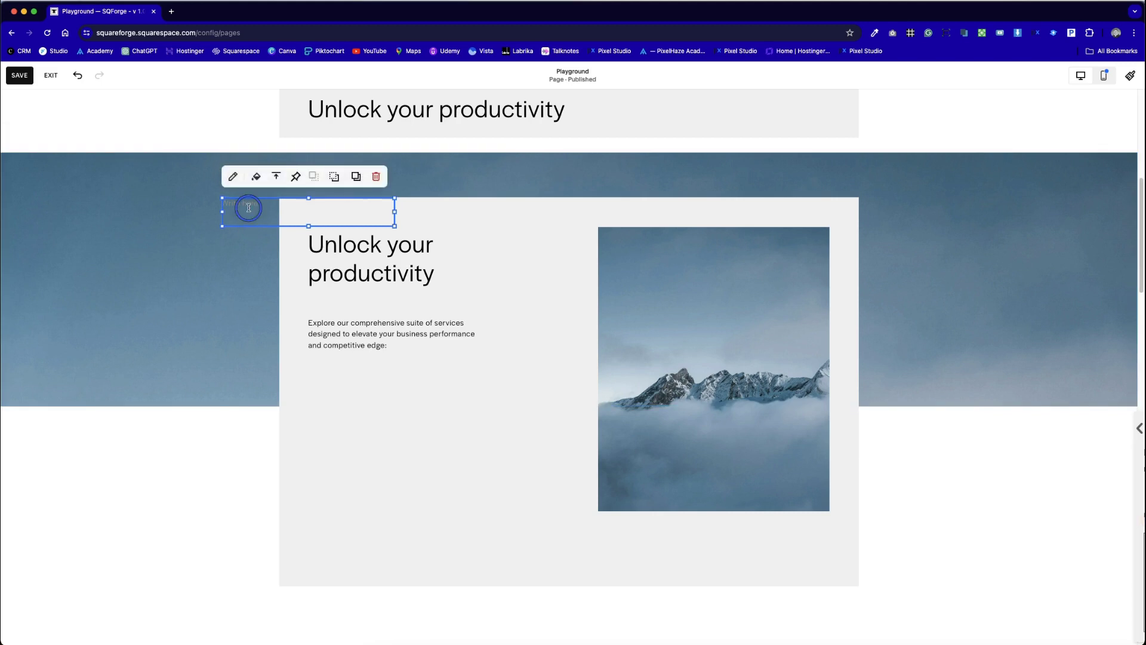
left_click(248, 207)
key("super+v")
left_click(176, 274)
Move the "Enhanced Strategic Alignment" text block onto the card, below the intro paragraph and aligned with it.
left_click_drag(246, 223, 342, 407)
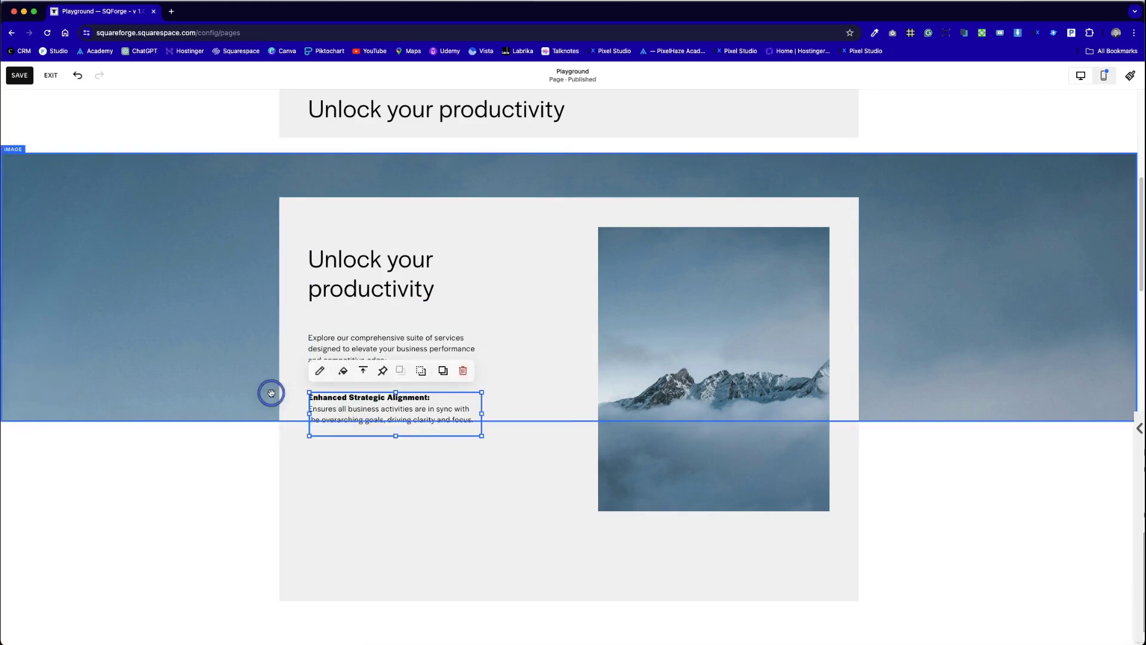
left_click(271, 392)
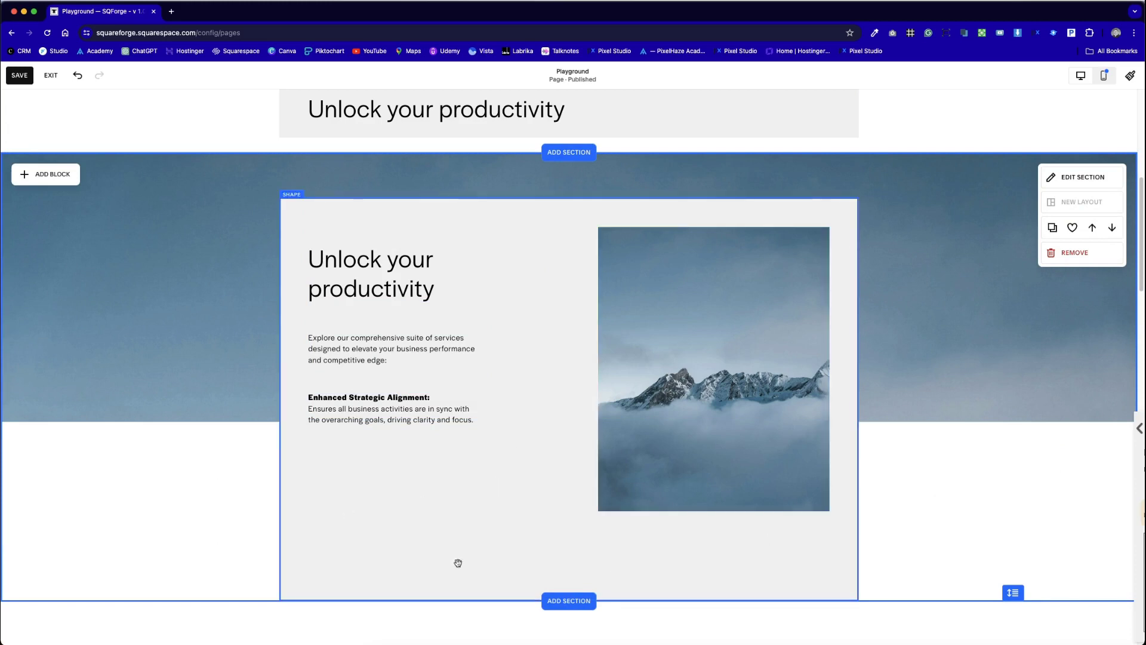
left_click_drag(421, 413, 374, 492)
left_click(297, 523)
Duplicate the "Enhanced Strategic Alignment" text block and place the copy directly below the original.
scroll(297, 522, "down", 1)
left_click(370, 392)
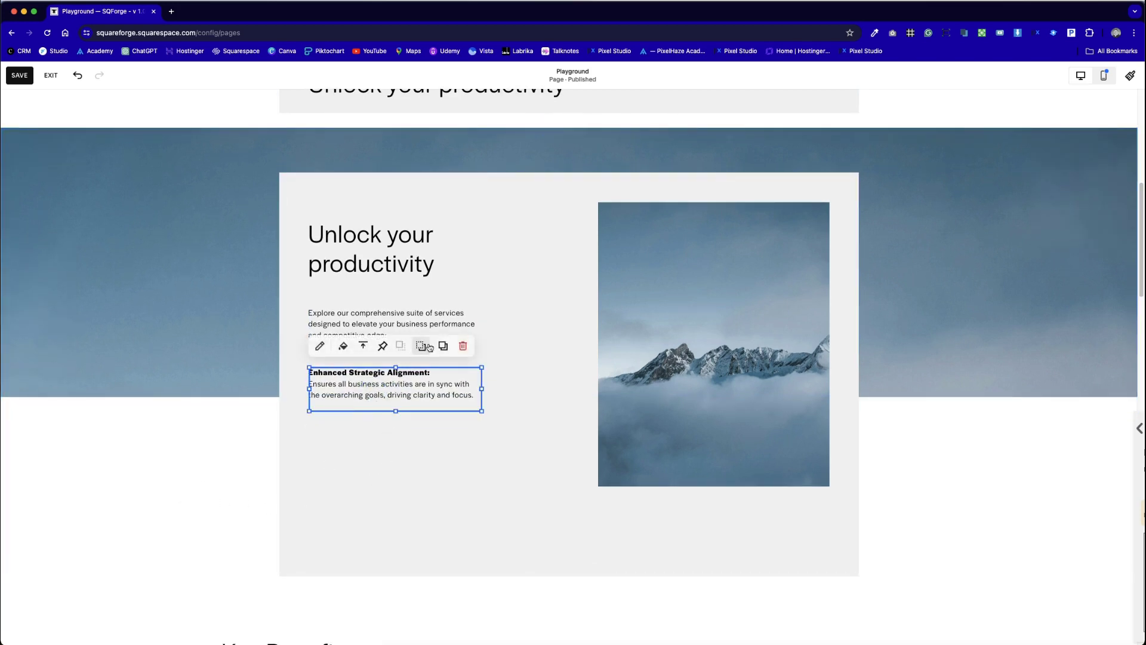
left_click(444, 348)
left_click(378, 423)
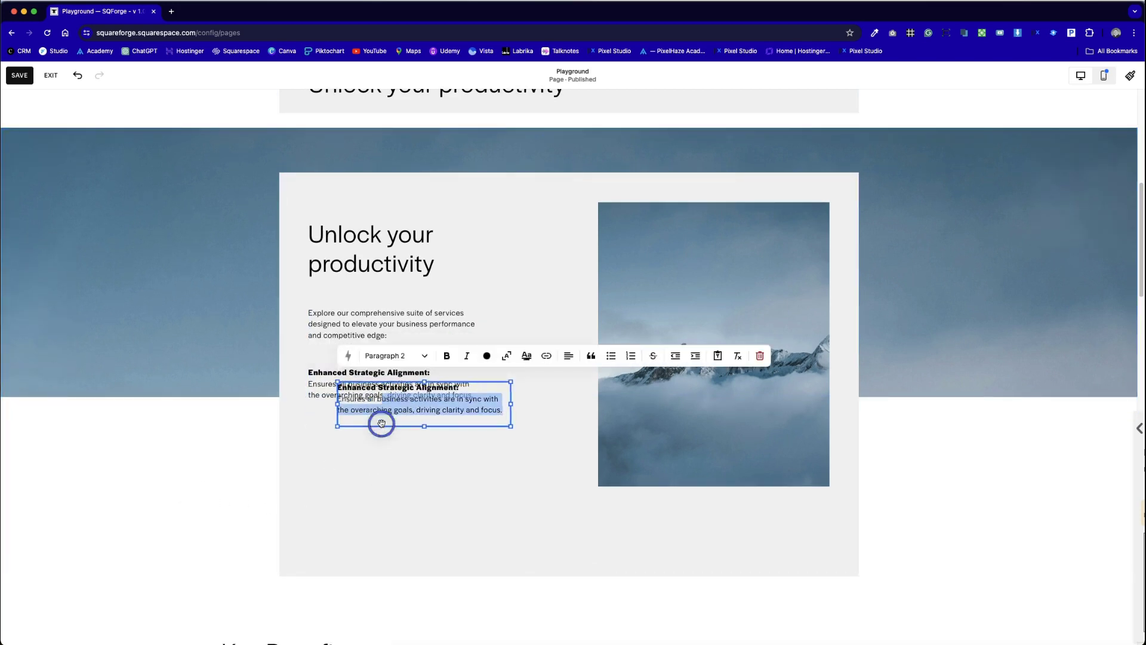
left_click(377, 453)
left_click_drag(416, 412, 391, 439)
left_click(301, 501)
Shift both benefit text blocks right together to leave room for thumbnails beside them.
left_click(427, 434)
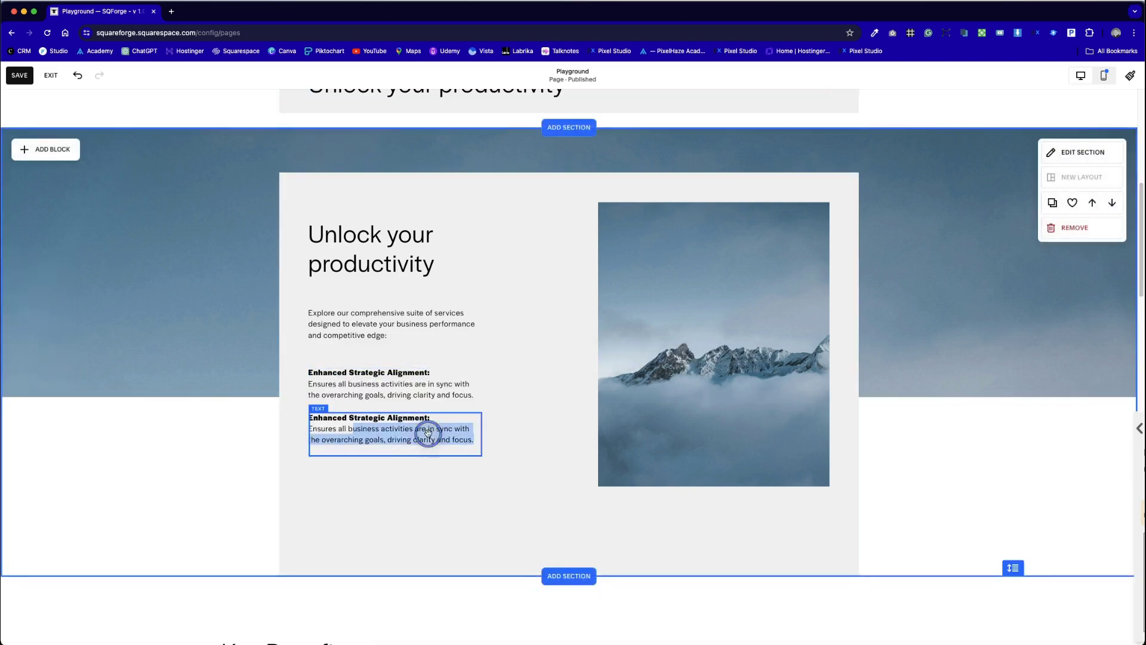
left_click(358, 374)
left_click_drag(351, 379, 438, 382)
left_click(356, 412)
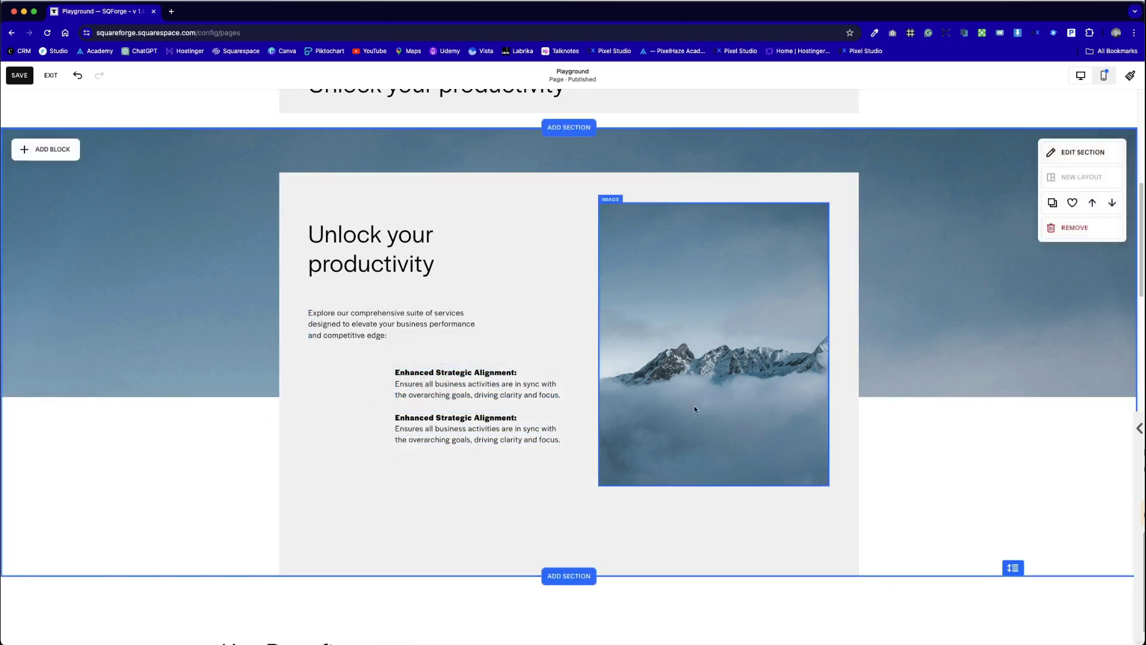
Duplicate the large mountain image and shrink the copy to a thumbnail beside the second benefit text.
left_click(613, 422)
left_click(712, 181)
left_click_drag(758, 304, 422, 307)
left_click_drag(511, 217, 331, 454)
left_click_drag(316, 495, 350, 450)
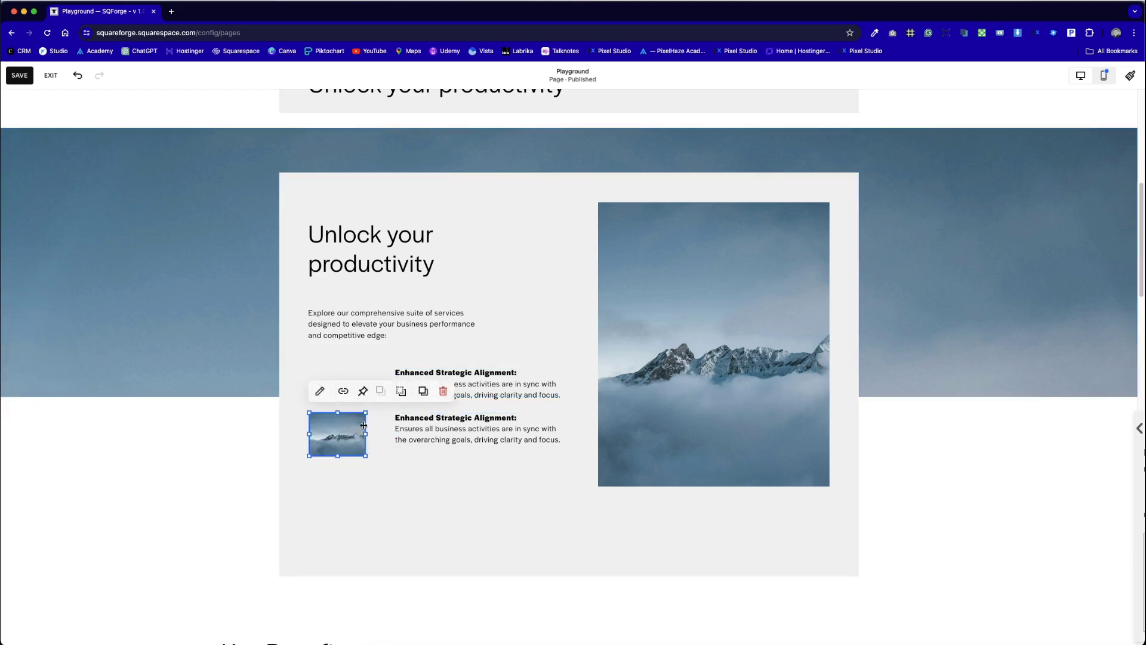
Duplicate the thumbnail and place the copy beside the first benefit text.
left_click(422, 391)
left_click_drag(361, 445, 345, 391)
left_click(443, 468)
Lower the second thumbnail and text by one grid row and extend both benefit texts leftward to the thumbnails.
left_click_drag(339, 437, 338, 453)
left_click(435, 430)
left_click_drag(435, 430, 366, 448)
left_click(436, 508)
left_click(464, 382)
left_click_drag(398, 388, 367, 388)
left_click(446, 510)
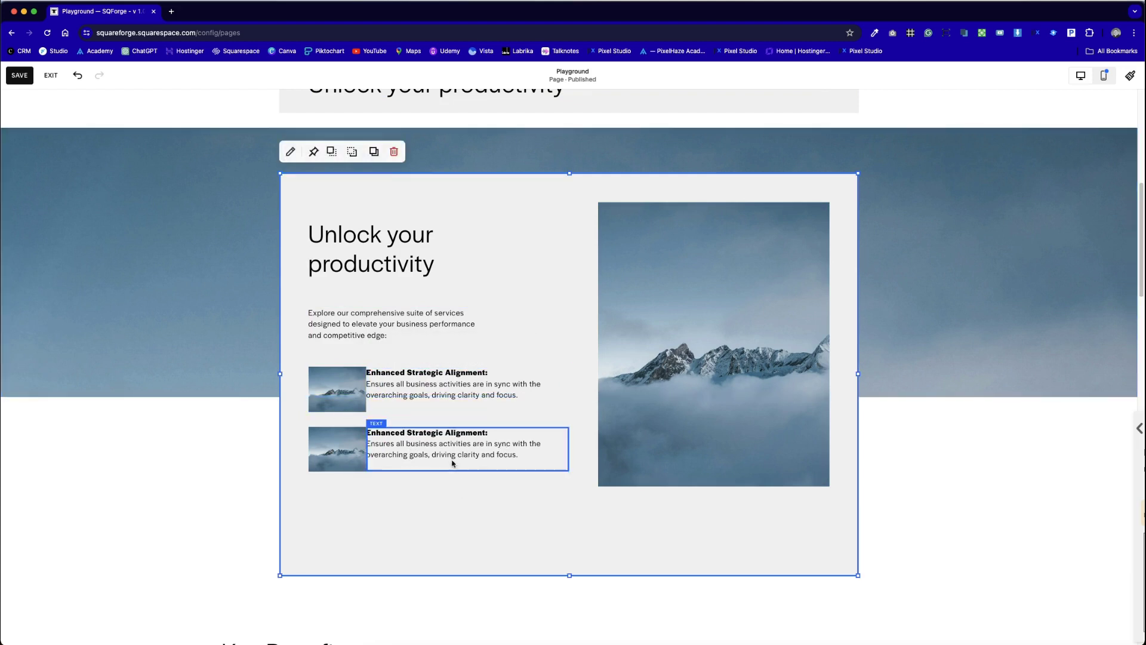
Give the section's grid a custom gap of 23 horizontally and 11 vertically.
left_click(240, 479)
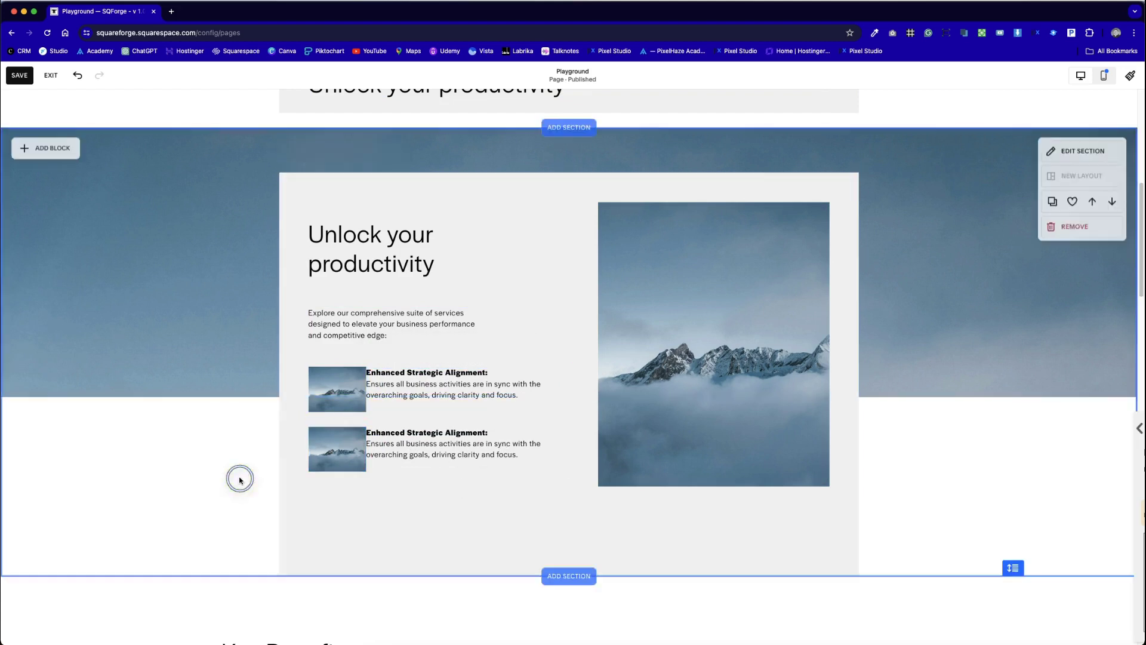
left_click(1062, 149)
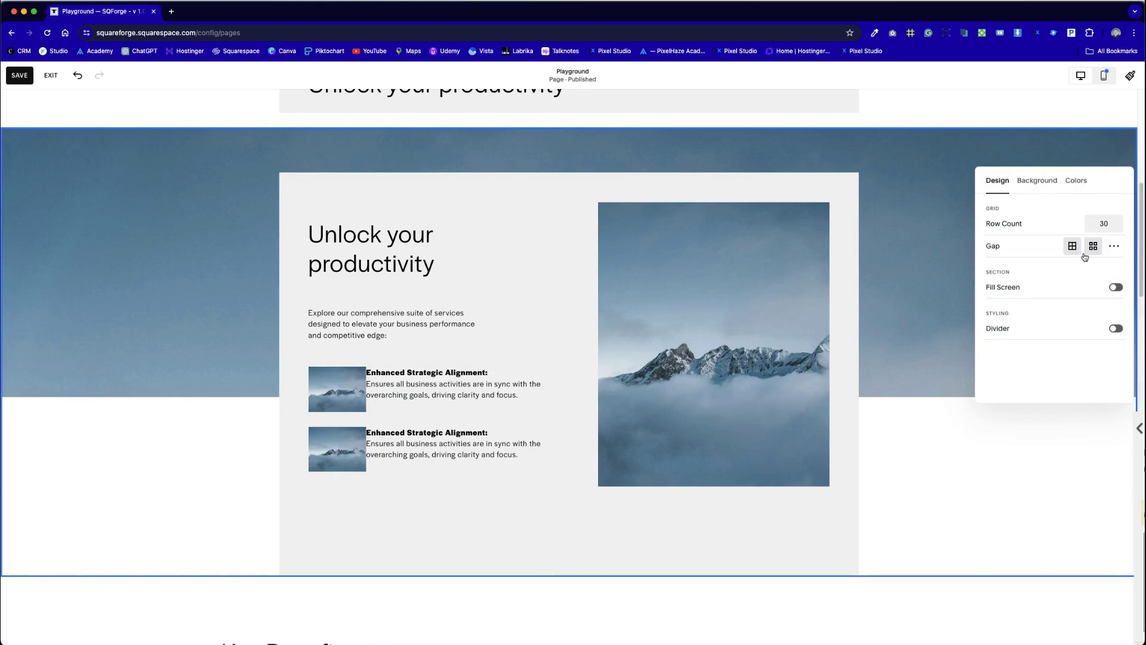
left_click(1090, 248)
scroll(539, 478, "down", 4)
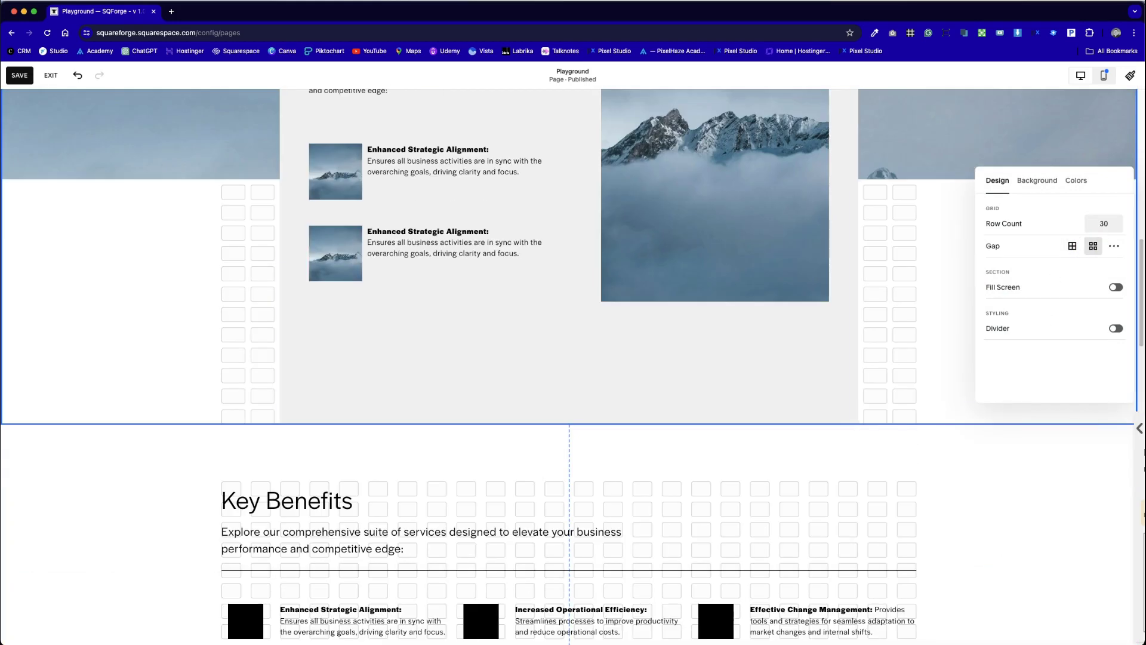
left_click(1114, 247)
left_click_drag(1025, 269, 1049, 269)
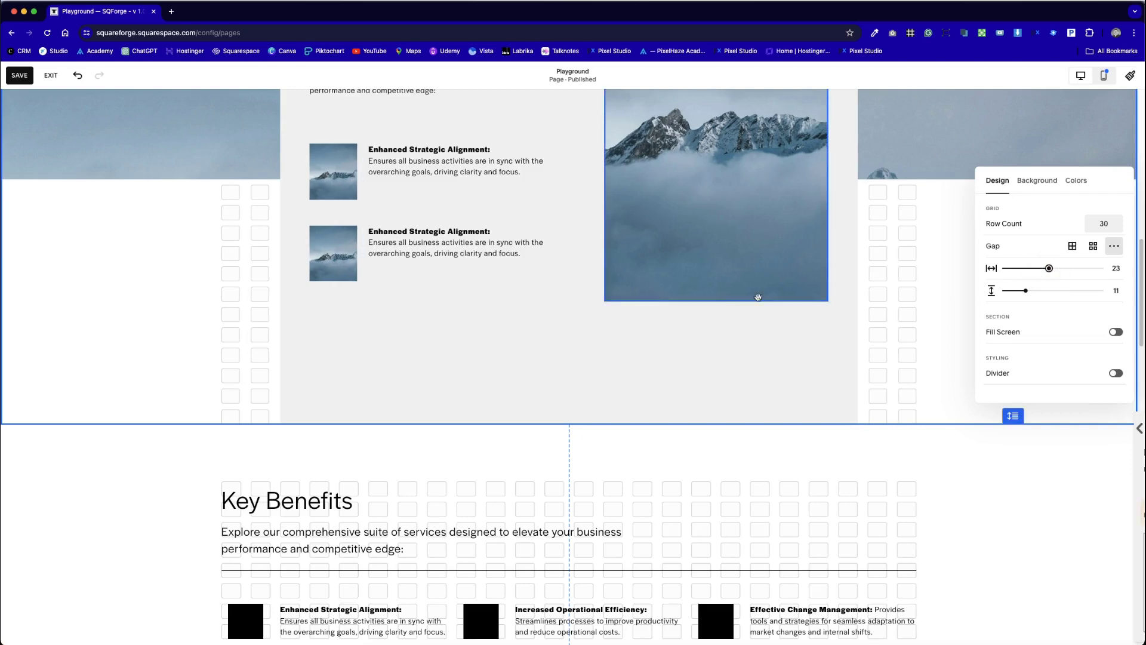
left_click(873, 289)
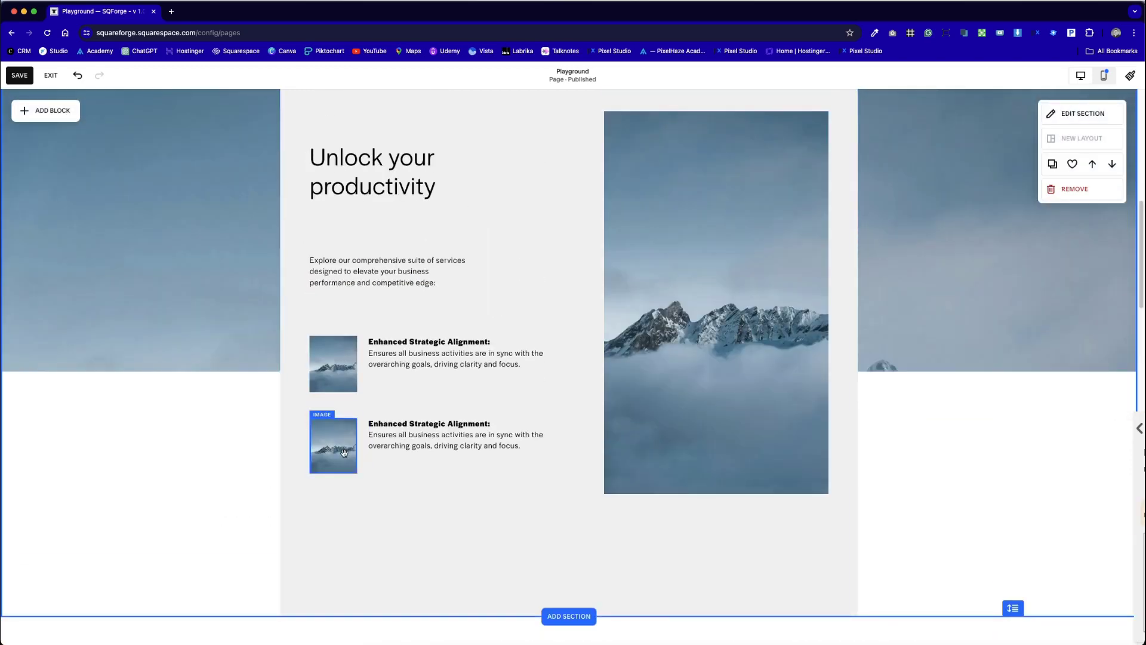
Move both benefit thumbnails and their text blocks up by one grid row together.
left_click(344, 452)
left_click(338, 361, "shift")
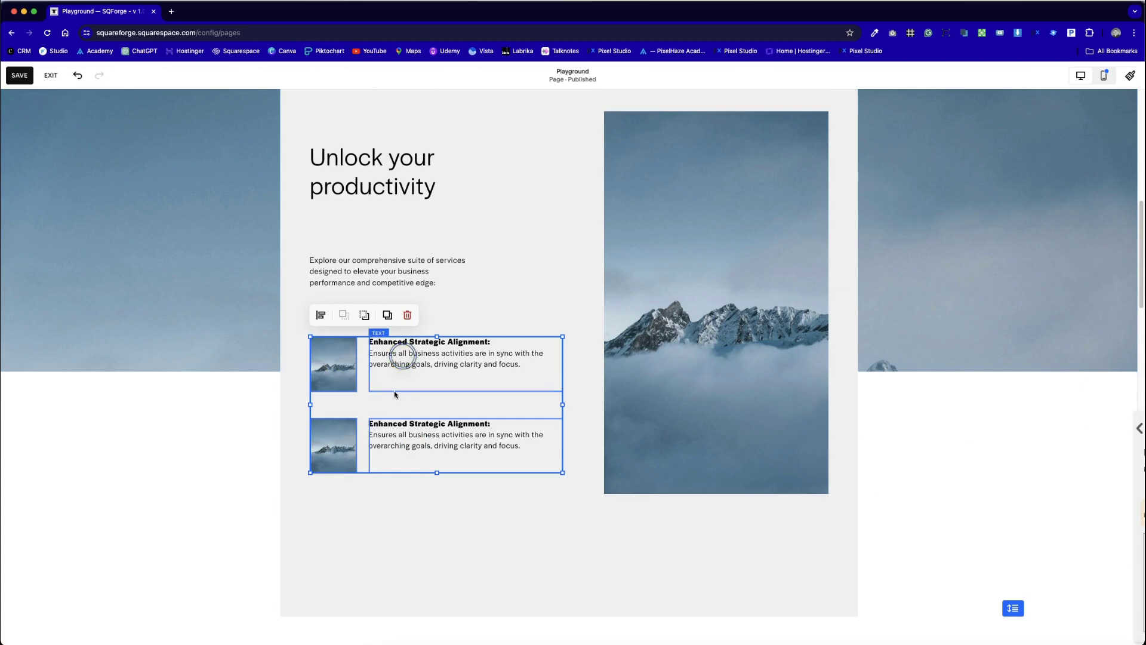
mouse_move(403, 438)
left_mouse_down()
mouse_move(402, 409)
mouse_move(407, 463)
mouse_move(400, 417)
left_mouse_up()
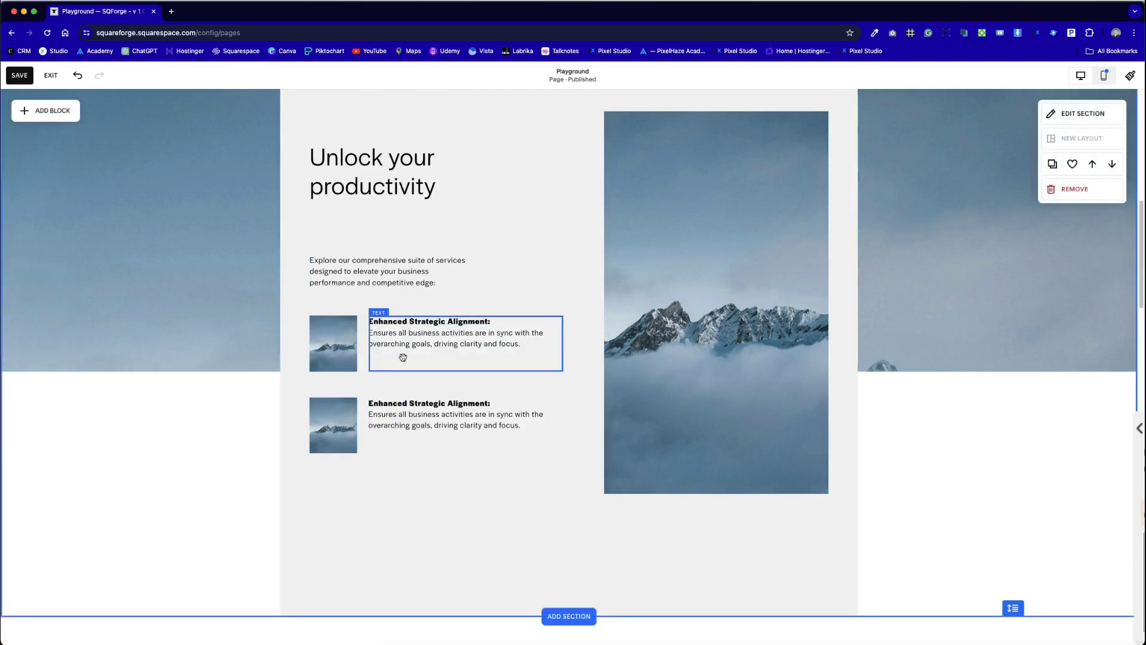
left_click(427, 422)
left_click(333, 422, "shift")
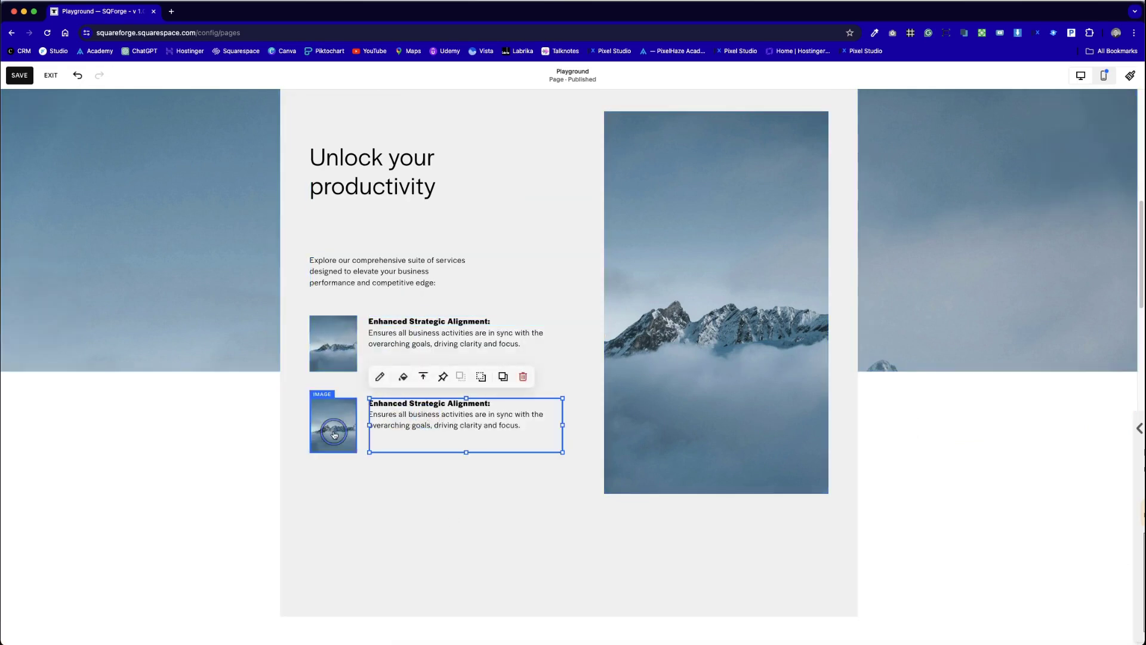
left_click_drag(179, 482, 463, 482)
Shorten the grey card from its lower edge to remove the empty space under the content.
left_click(512, 579)
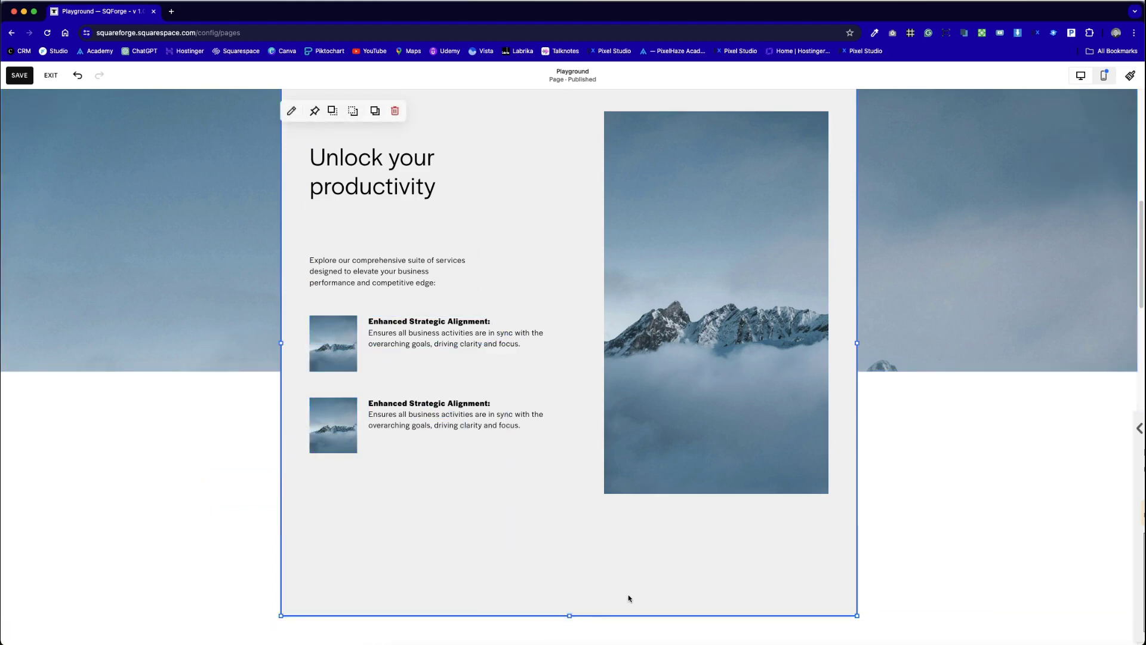
left_click_drag(569, 618, 594, 515)
left_click(765, 581)
scroll(786, 572, "up", 2)
Move the large image up one grid row and extend its lower and left edges within the card.
mouse_move(740, 483)
left_mouse_down()
mouse_move(747, 455)
mouse_move(737, 468)
left_mouse_up()
scroll(937, 572, "down", 1)
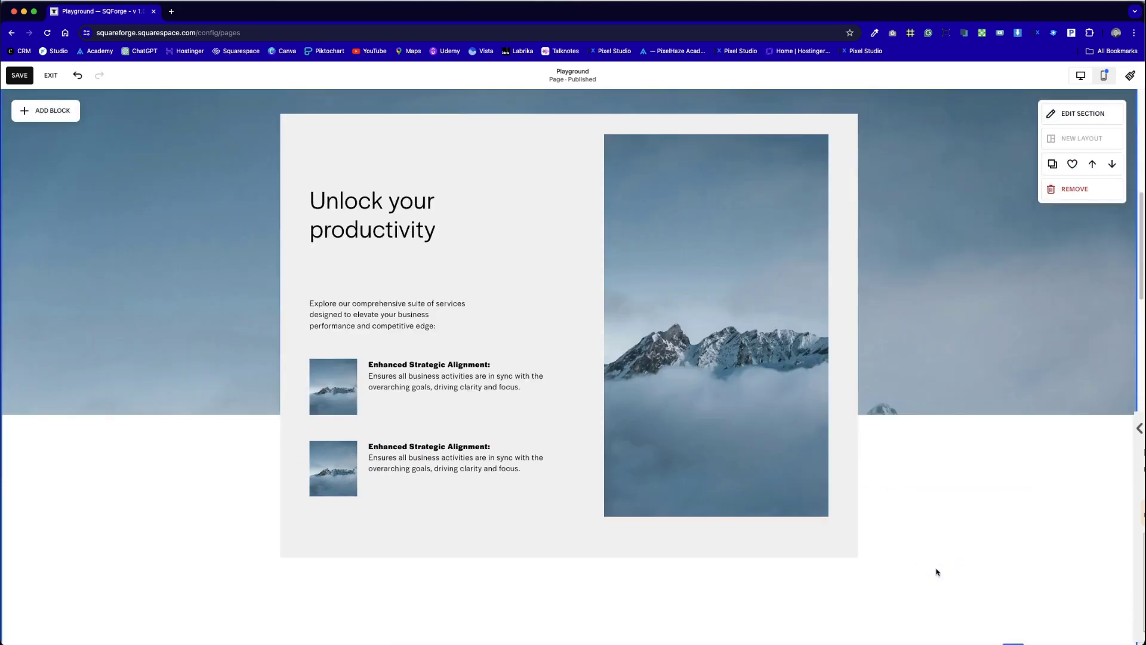
left_click(772, 482)
left_click_drag(716, 515, 716, 536)
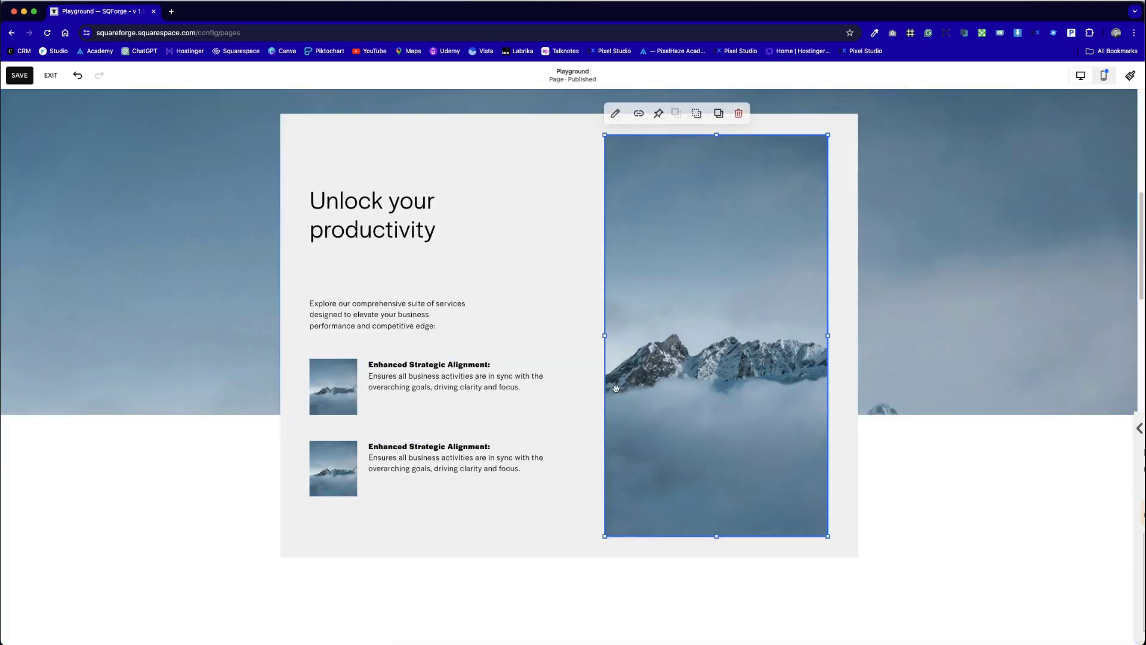
left_click_drag(589, 337, 575, 333)
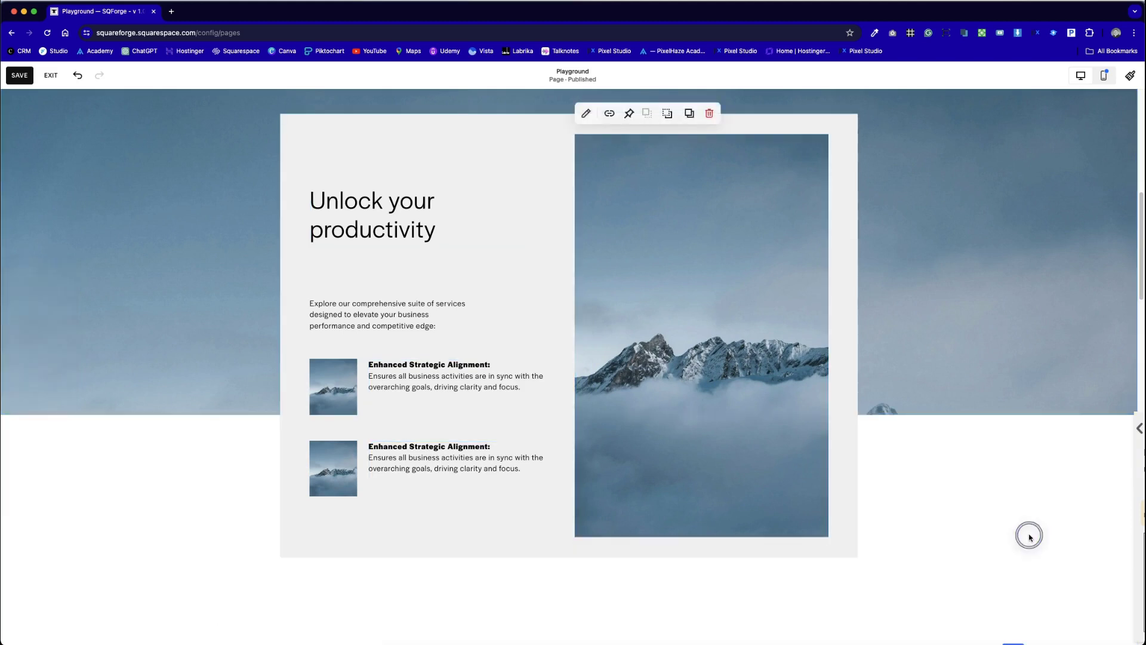
left_click(207, 395)
Move the intro paragraph and both benefit rows up together, closer to the card's heading.
left_click(451, 389)
left_click(333, 388, "shift")
left_click(342, 478, "shift")
left_click(360, 312, "shift")
left_click_drag(367, 317, 376, 282)
left_click(435, 527)
Shorten the large image and the grey card from their lower edges by two grid rows.
left_click(684, 526)
left_click_drag(698, 534, 701, 494)
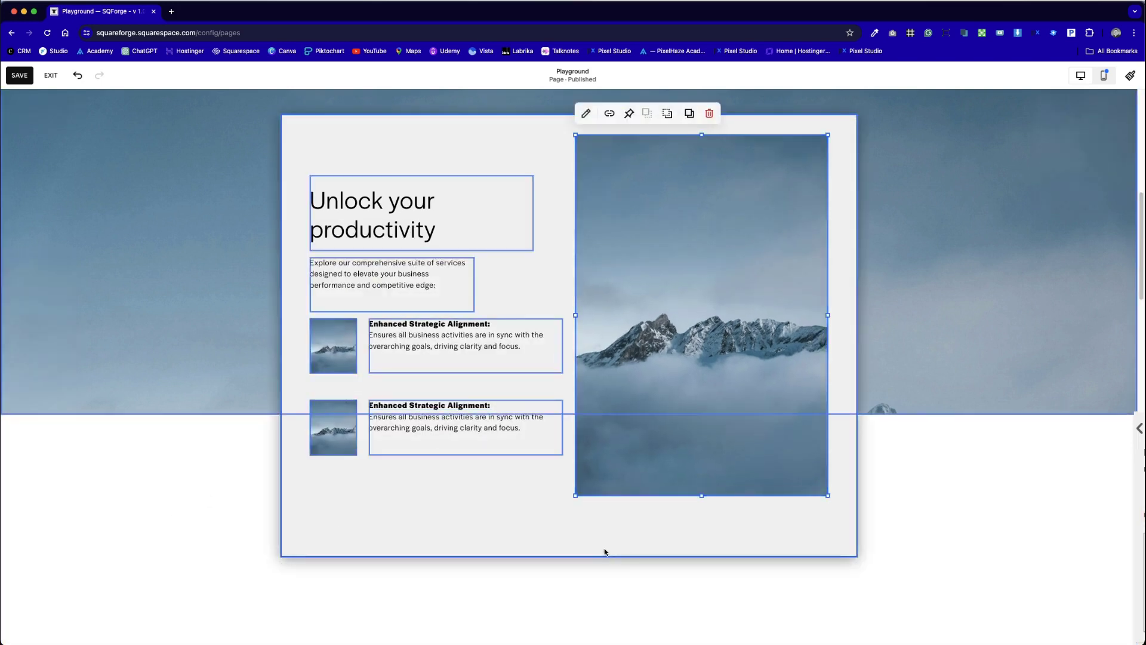
left_click_drag(569, 555, 573, 517)
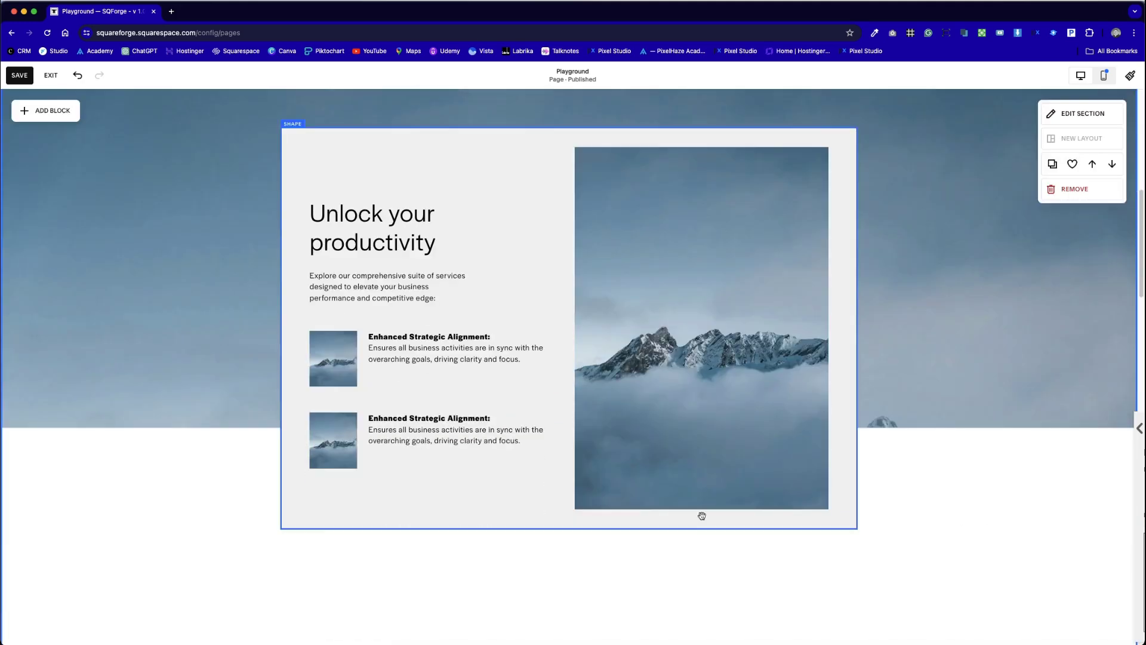
Reduce the section's height to trim the empty grid rows below the card.
scroll(914, 518, "down", 4)
left_click_drag(1013, 541, 1015, 440)
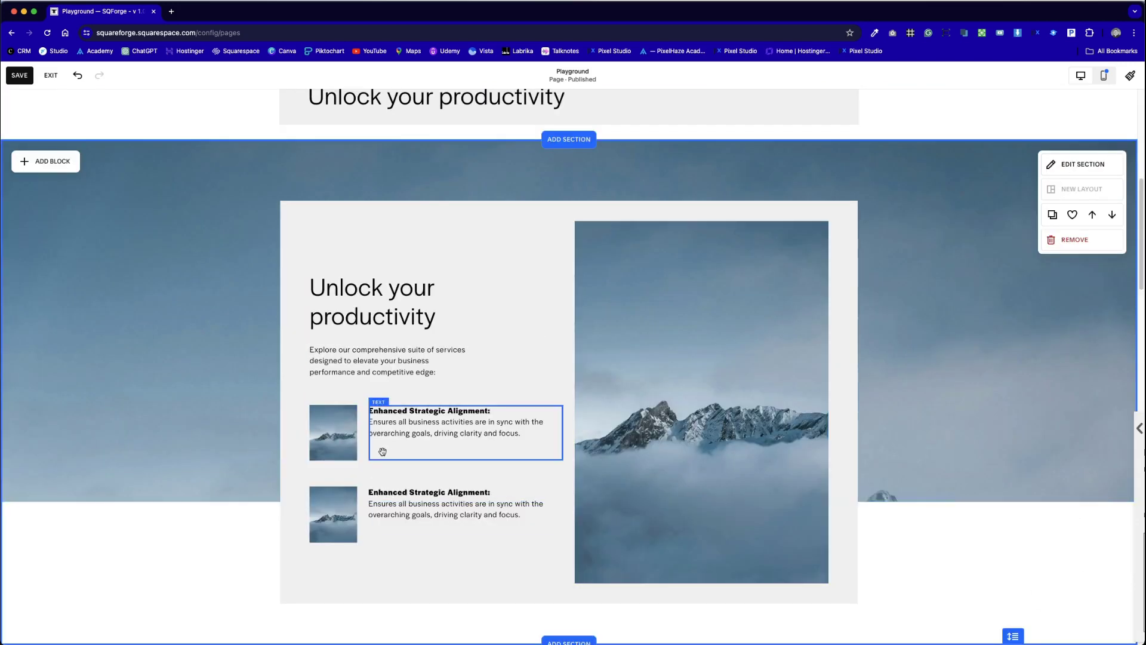
Crop the first benefit row's thumbnail to a circle using the Shape design option.
left_click(333, 454)
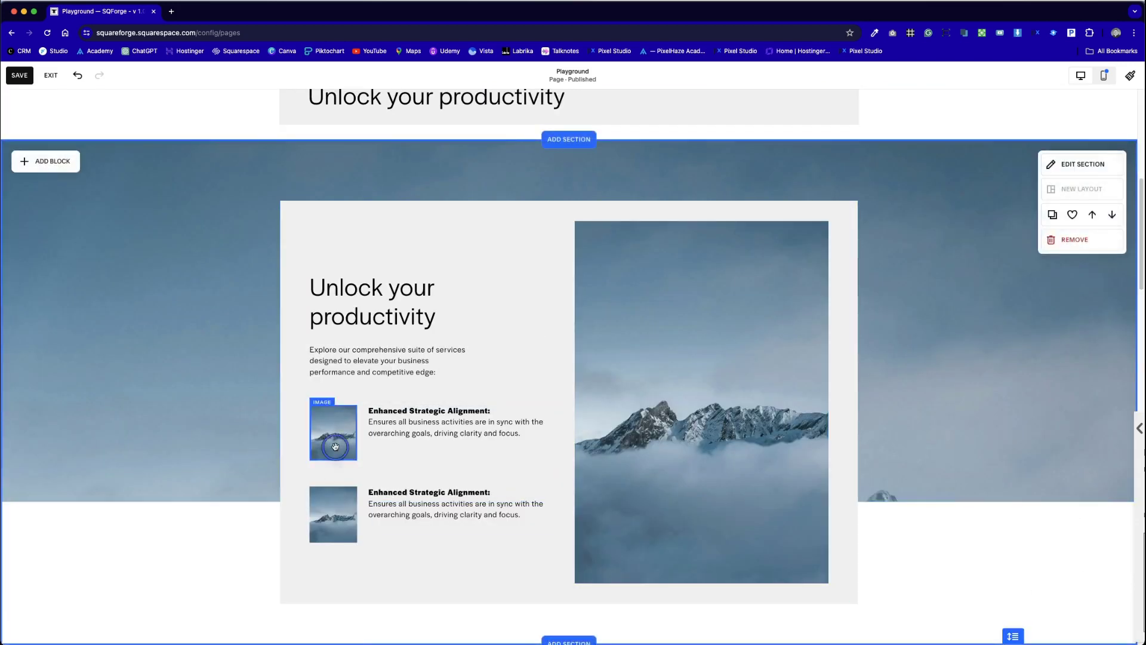
left_click(334, 462)
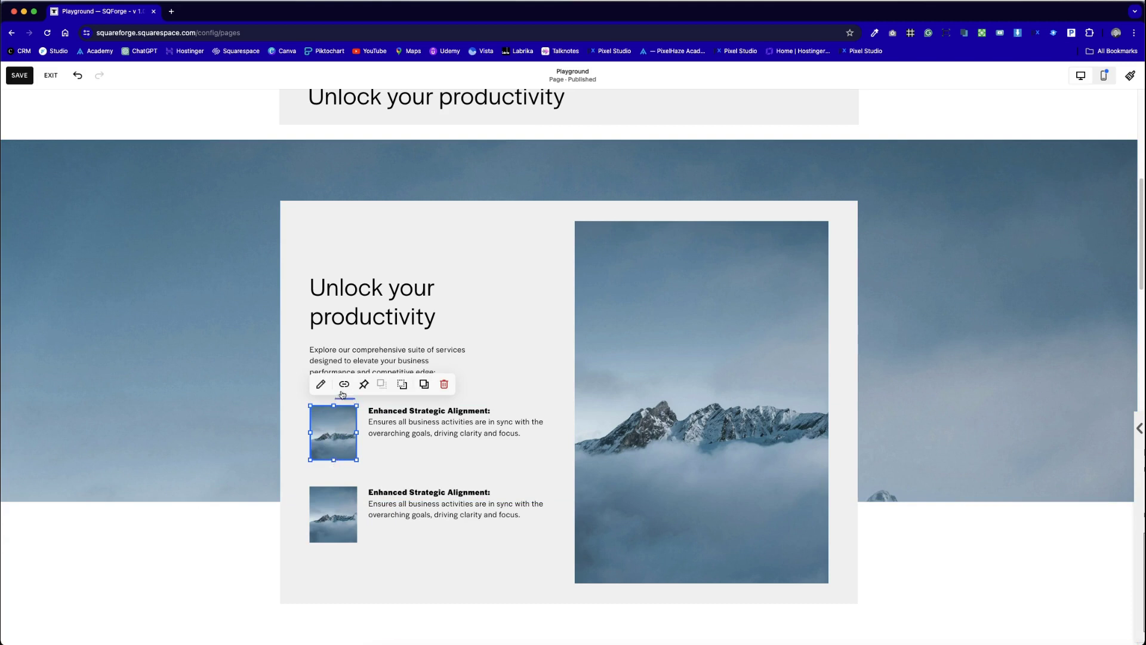
left_click(321, 385)
left_click(425, 410)
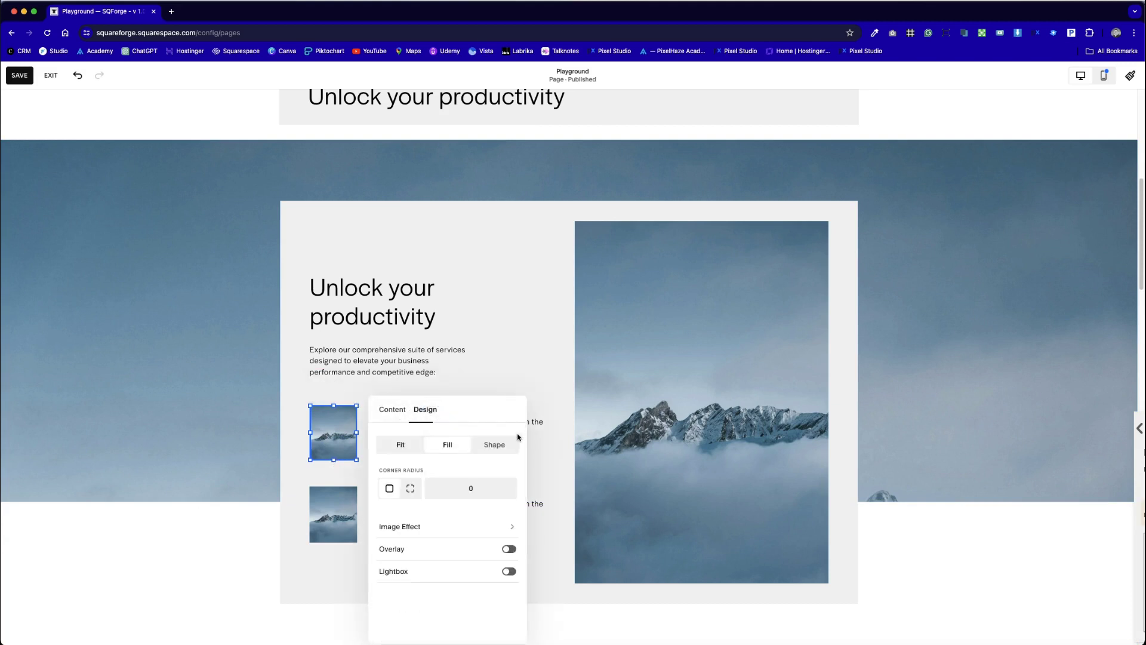
left_click(493, 445)
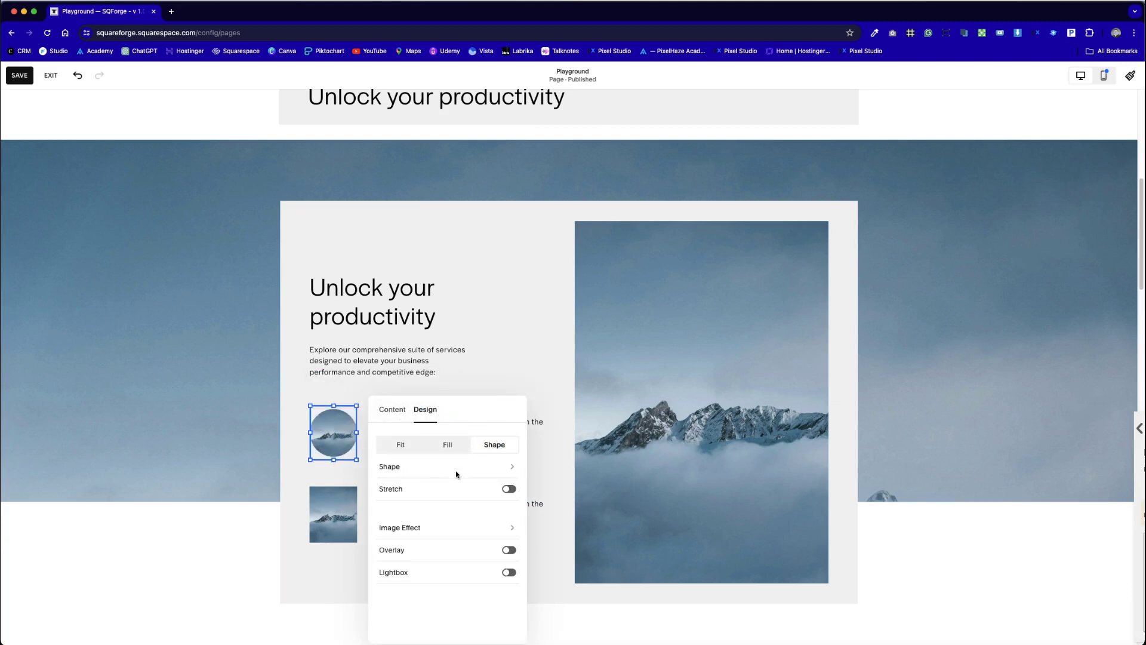
left_click(394, 410)
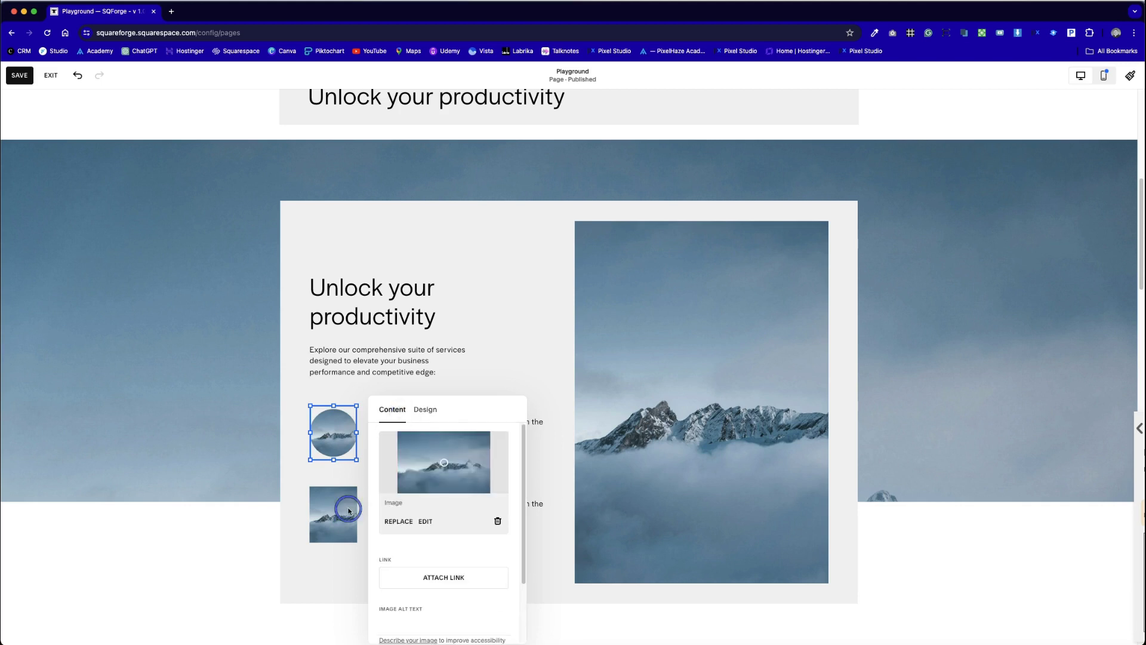
Give the second benefit row's thumbnail the same circular Shape crop.
left_click(350, 511)
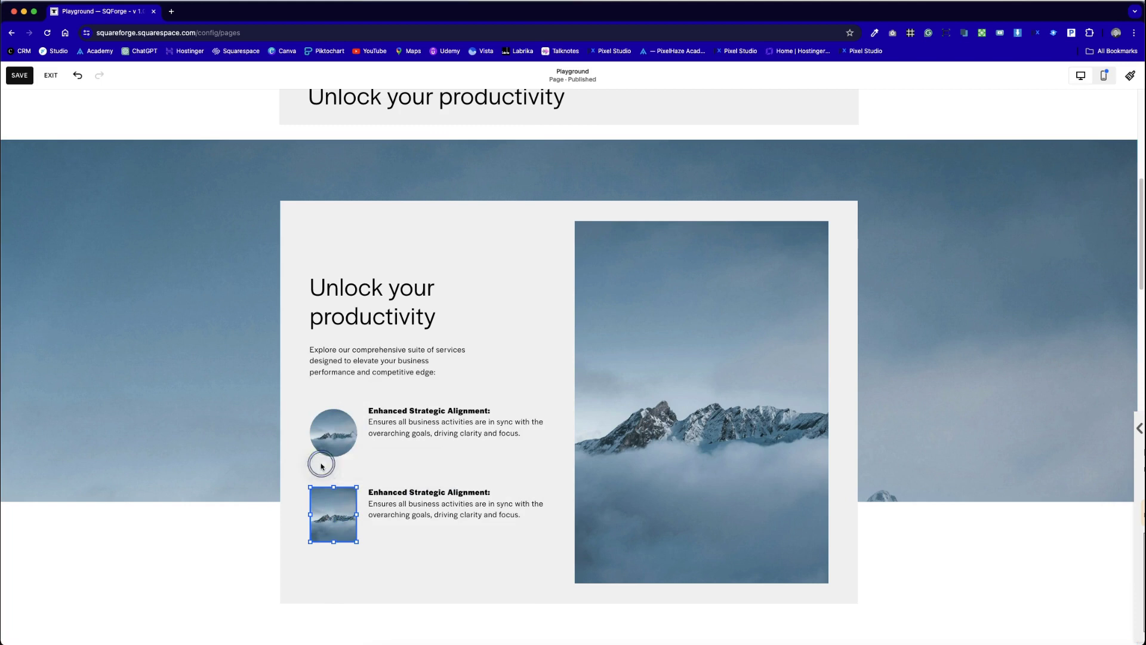
left_click(321, 465)
left_click(425, 402)
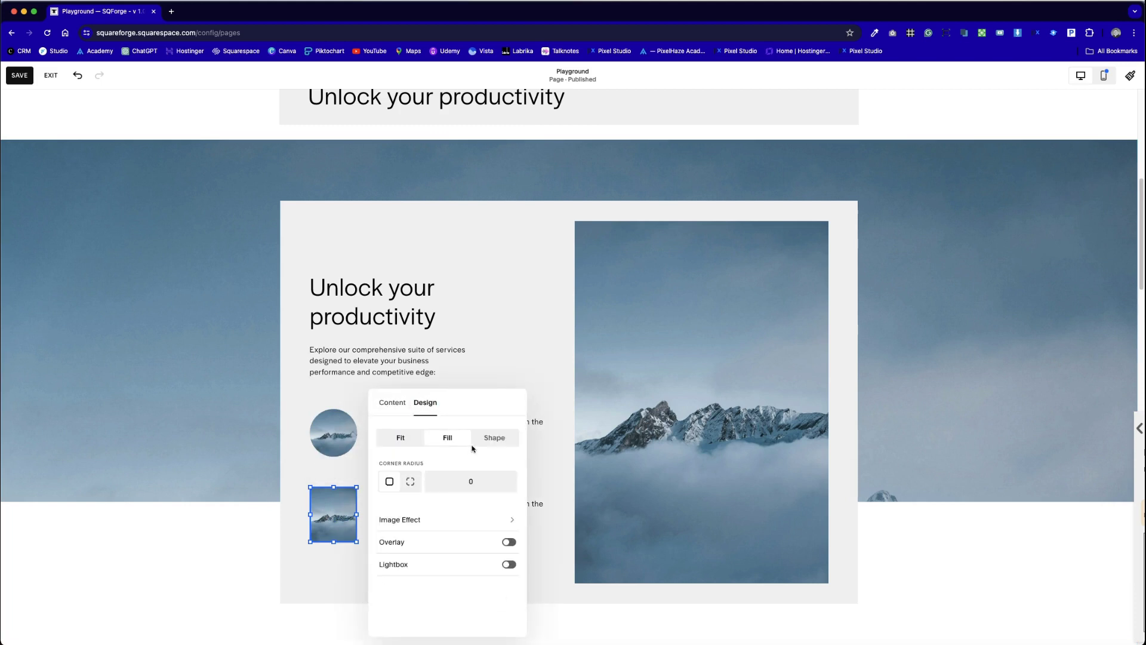
Replace the second thumbnail's picture with a free stock image of a snowy pine forest.
left_click(393, 404)
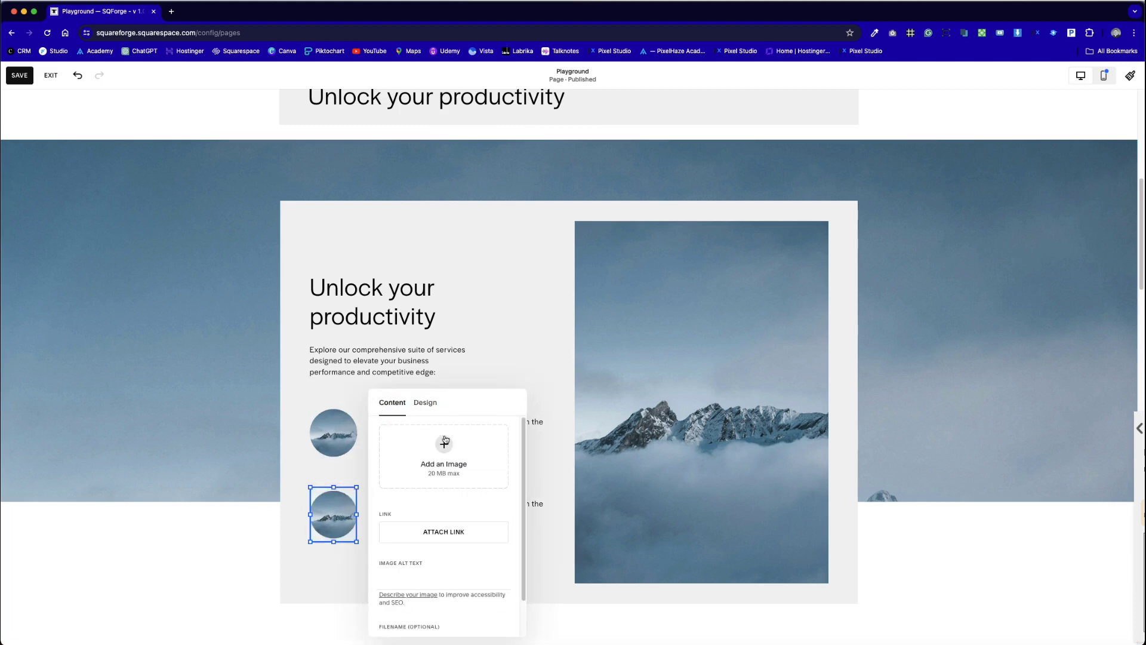
left_click(399, 514)
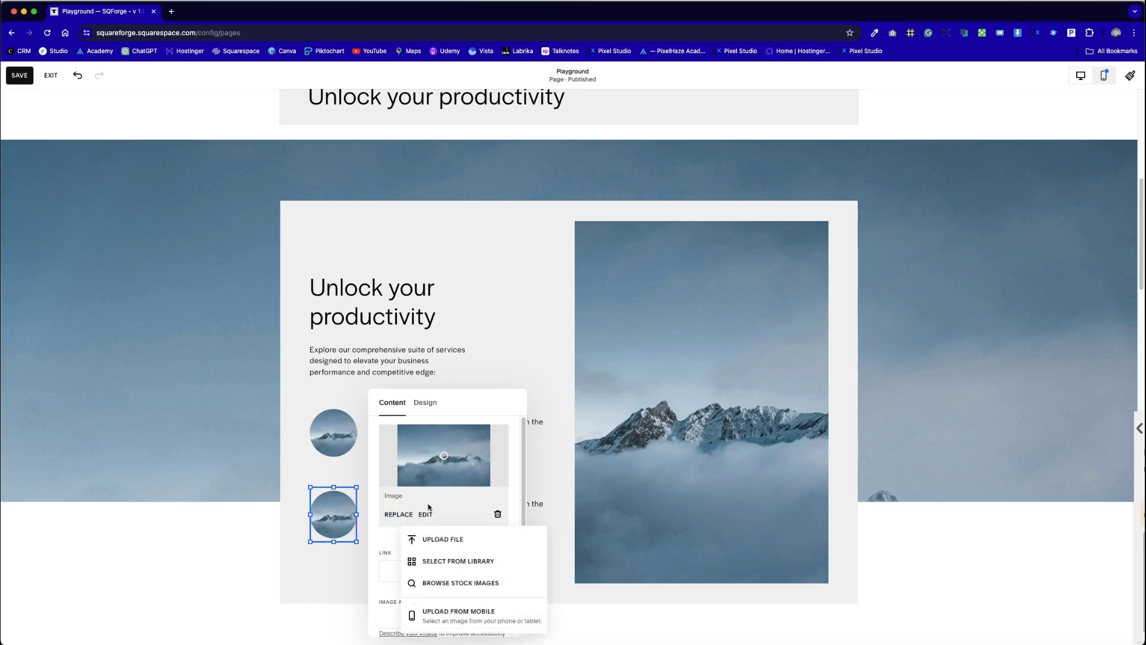
left_click(495, 571)
left_click(442, 229)
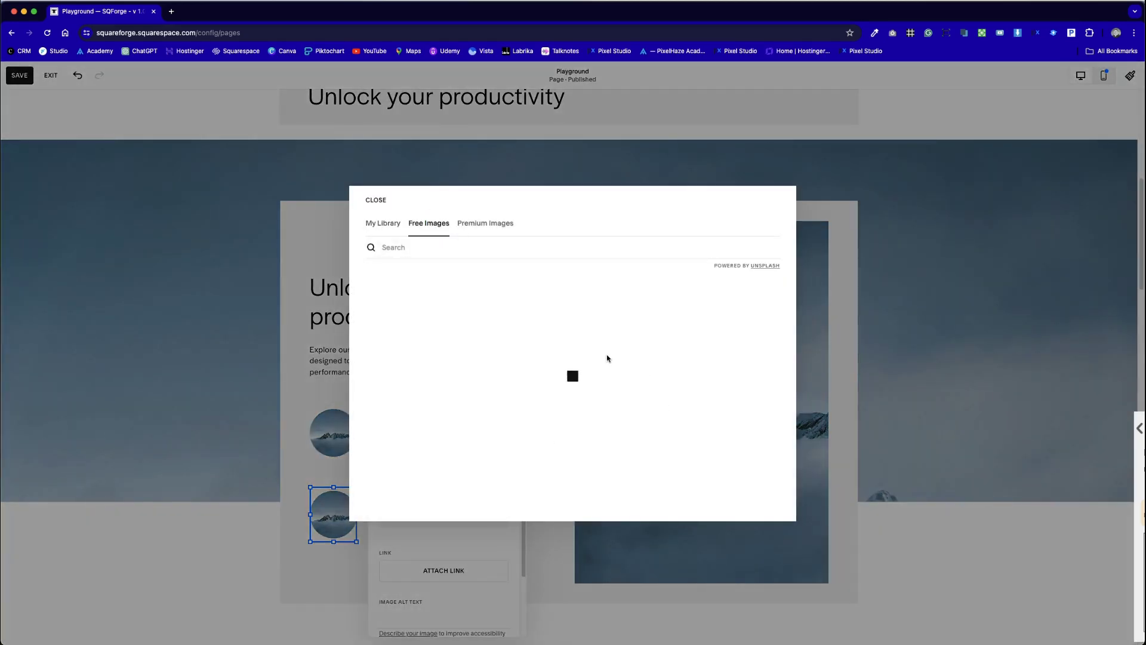
left_click(607, 339)
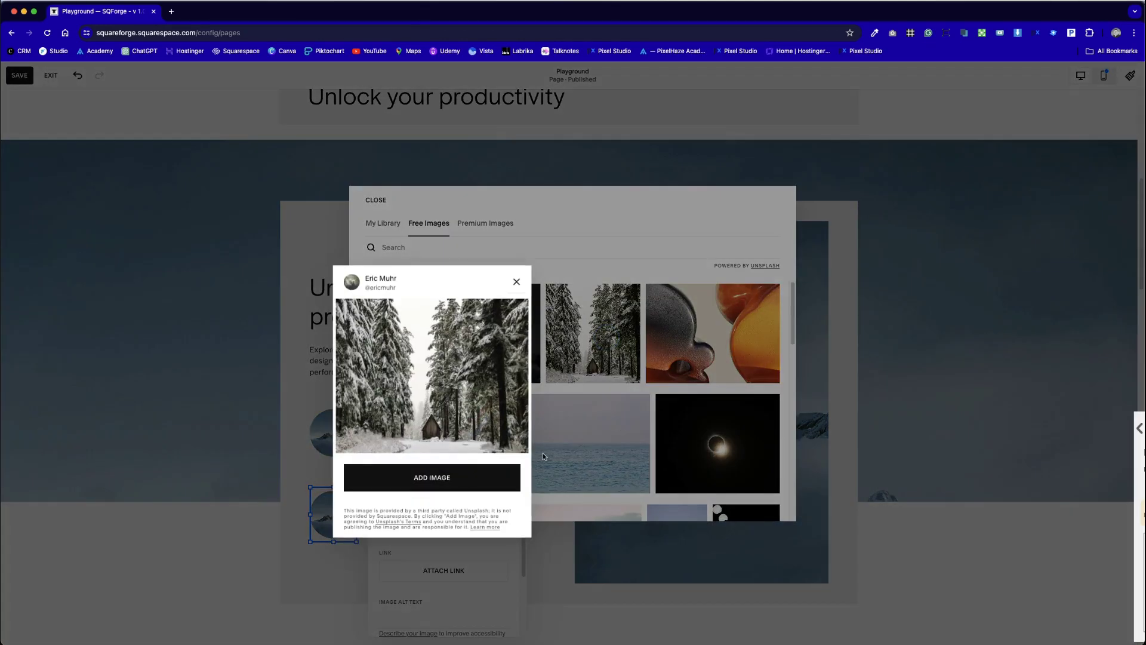
left_click(454, 481)
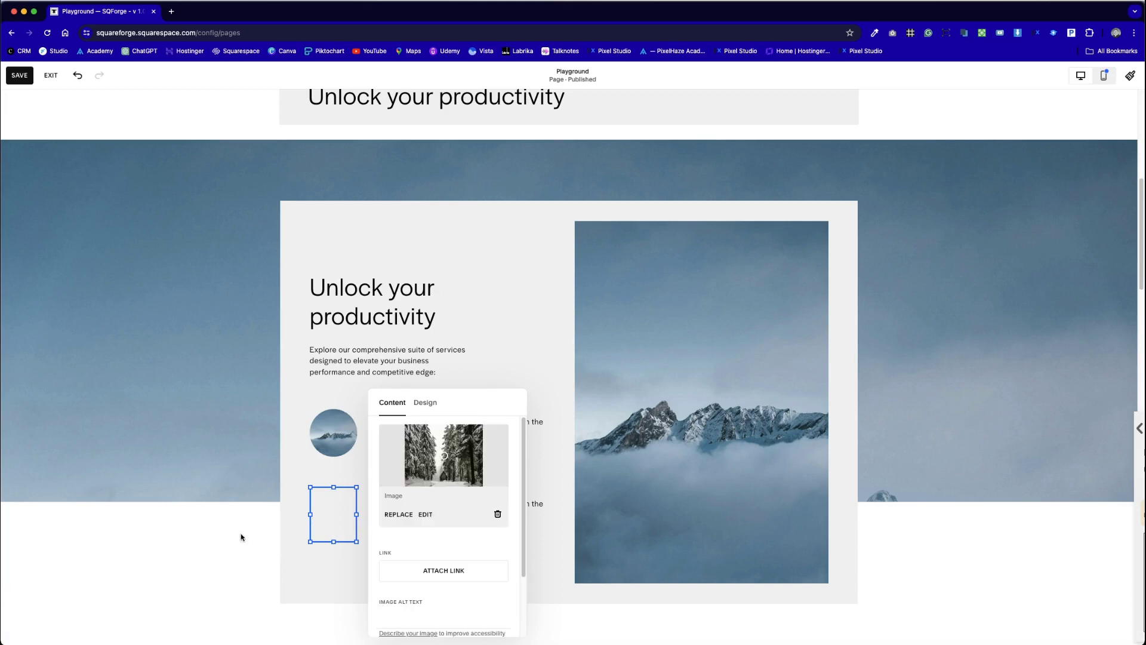
left_click(245, 539)
Replace the first benefit row's thumbnail picture with the stock image of an eagle.
left_click(348, 444)
double_click(348, 442)
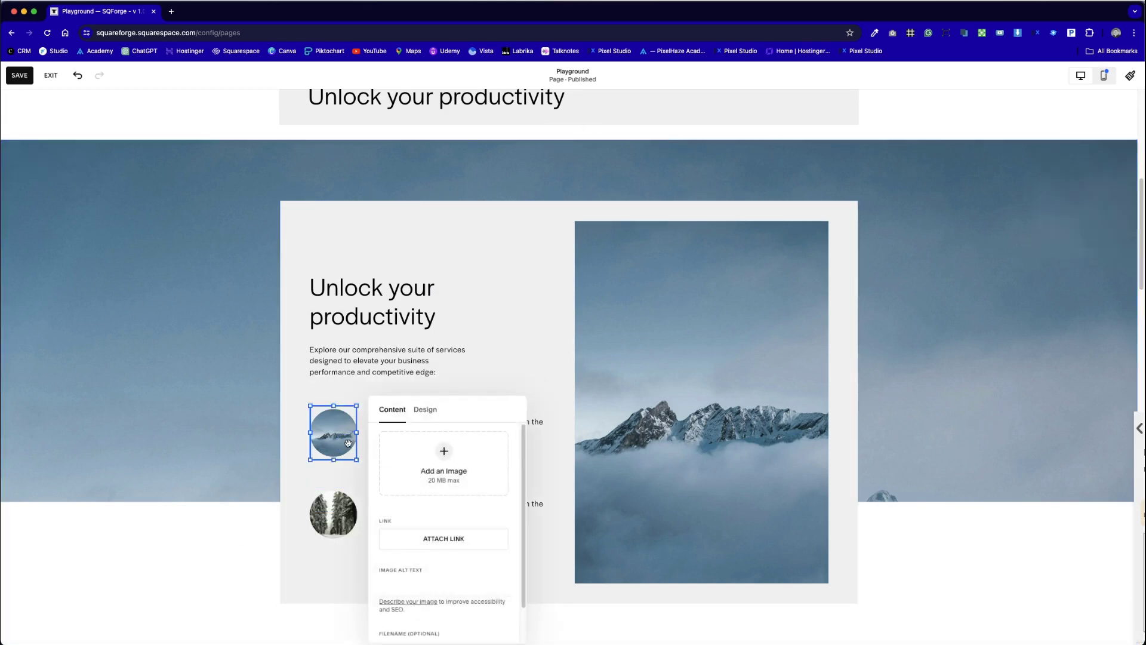
left_click(398, 522)
left_click(474, 429)
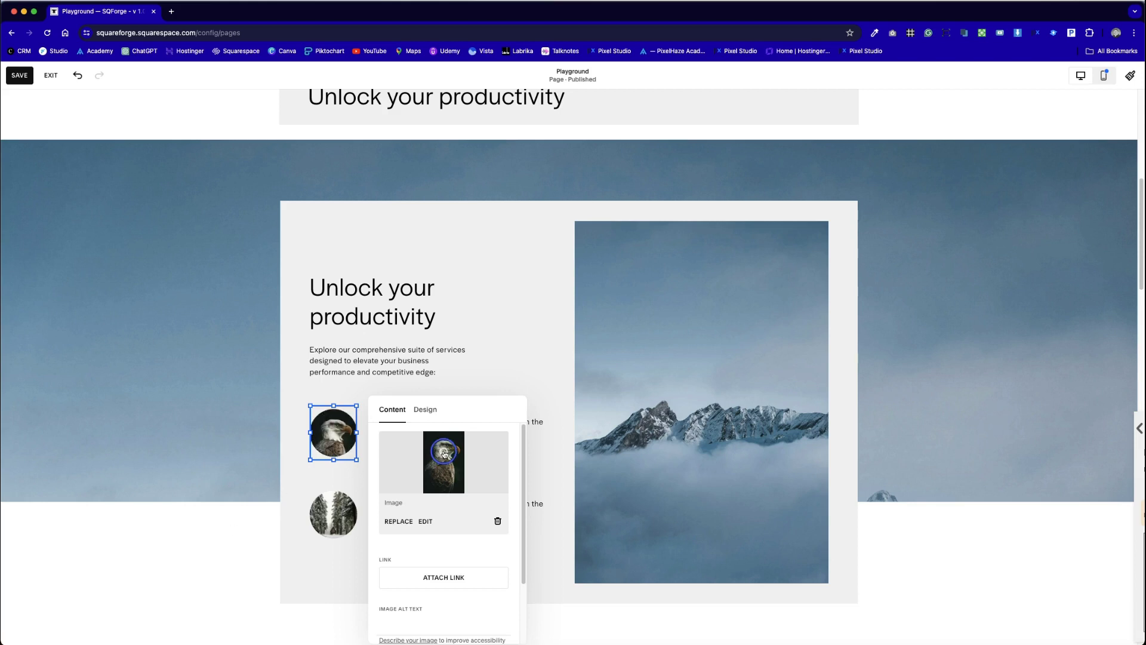
left_click(206, 550)
Copy the "Increased Operational Efficiency" text from the Key Benefits section and paste it over the second benefit row's text.
scroll(988, 547, "up", 10)
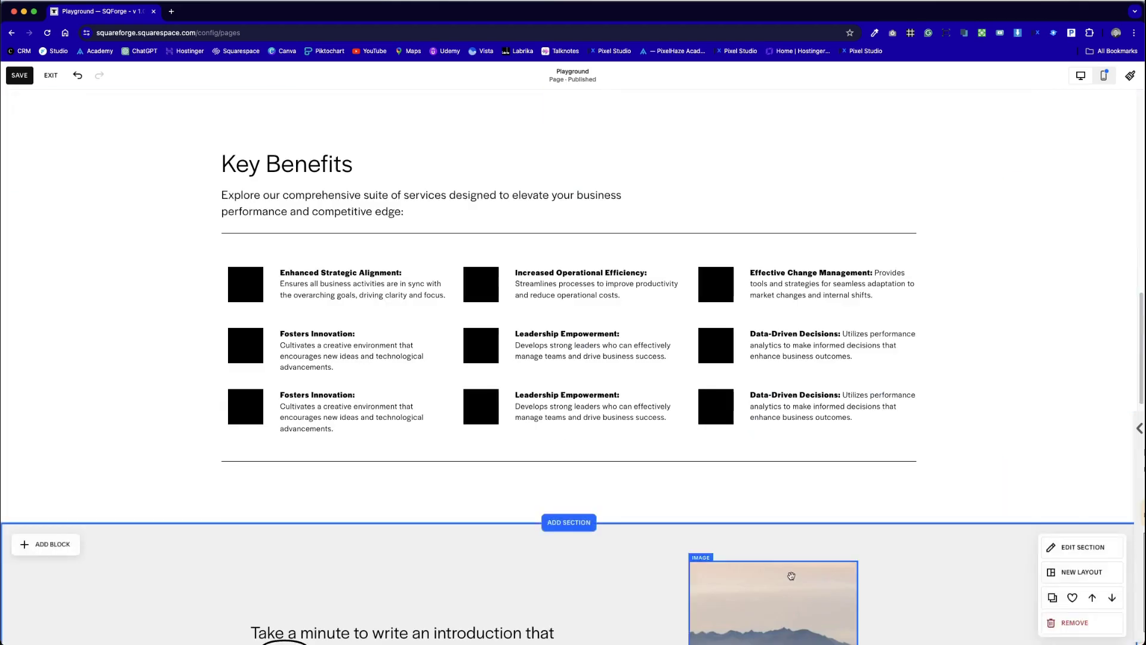
double_click(608, 289)
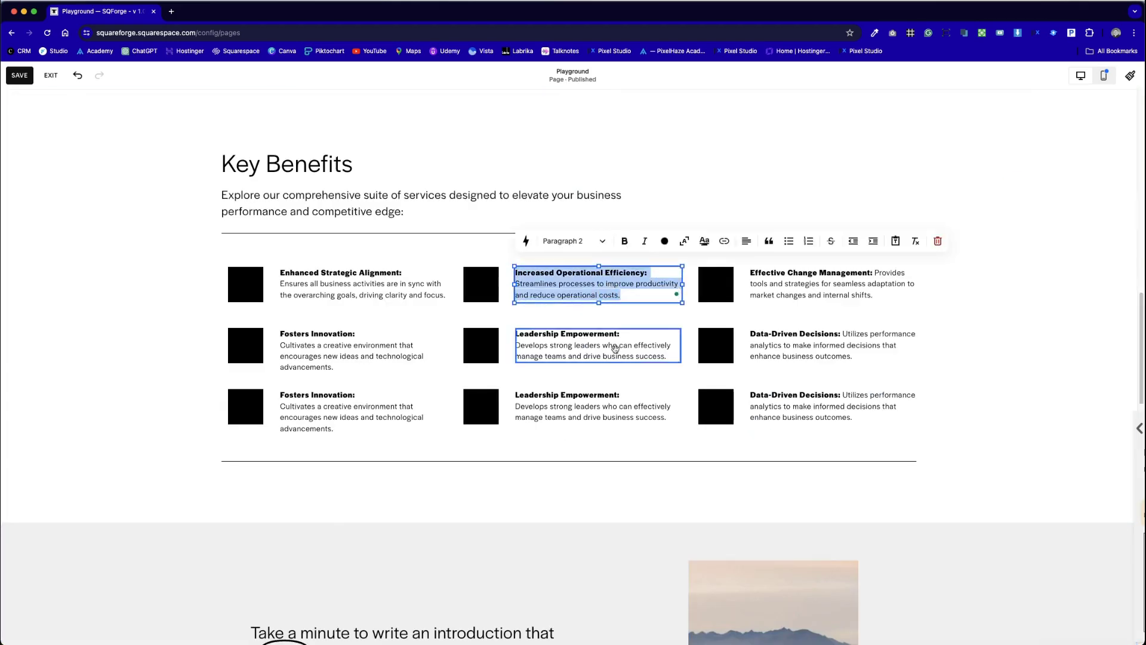
scroll(611, 324, "up", 6)
double_click(434, 332)
key("super+a")
type("Increased Operational Efficiency: Streamlines processes to improve productivity and reduce operational costs.")
left_click(323, 353)
left_click_drag(327, 339, 357, 349)
left_click(362, 397)
left_click(342, 348)
left_click(377, 401)
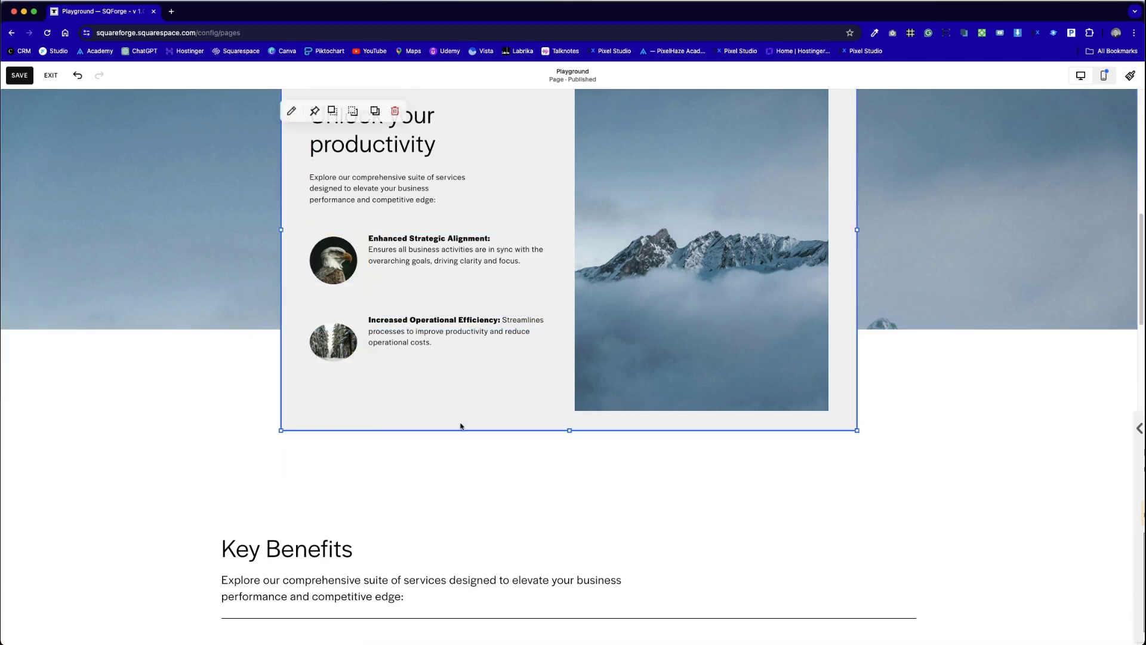
Save the page, reload it in the browser and reopen the Playground page for editing.
left_click(186, 430)
left_click(20, 76)
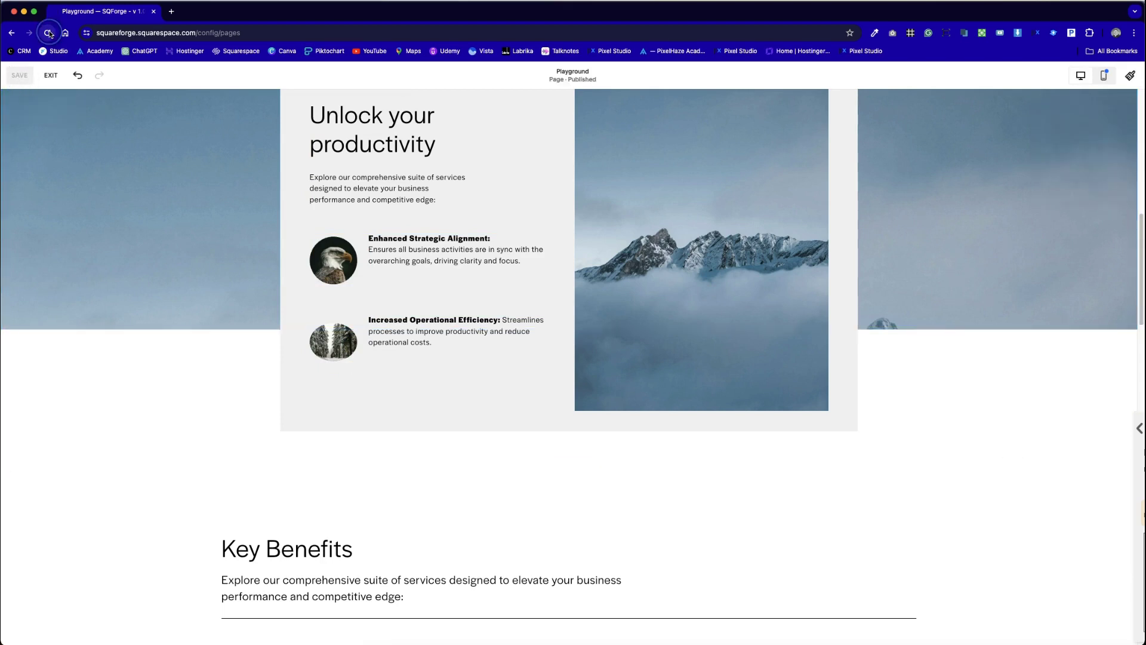
left_click(48, 32)
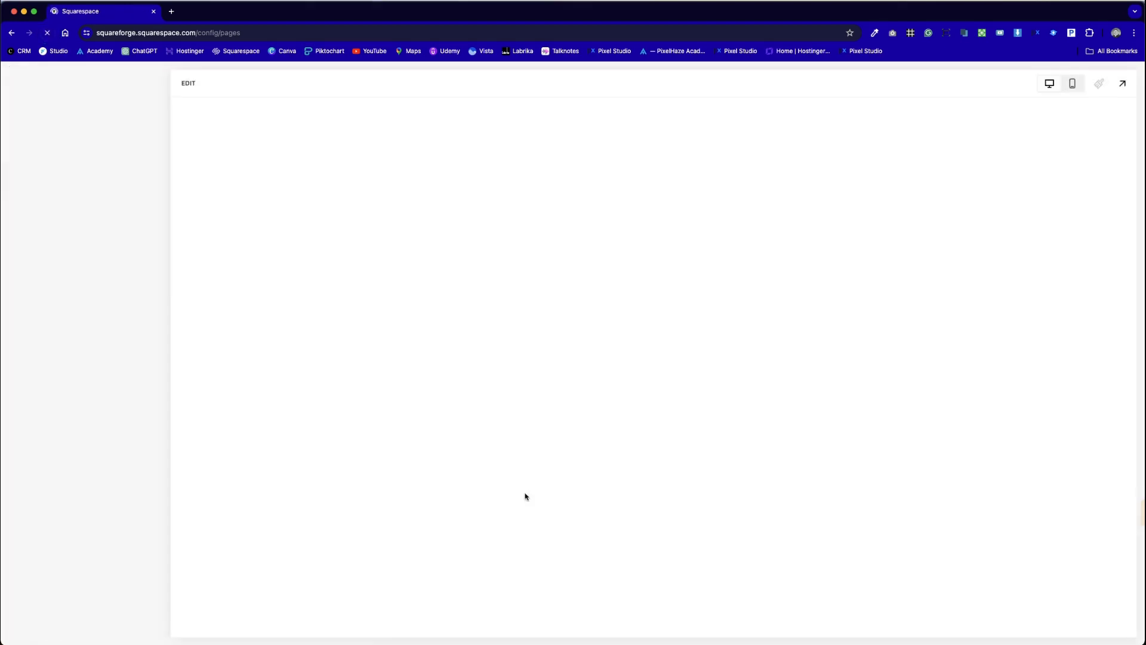
scroll(525, 497, "down", 3)
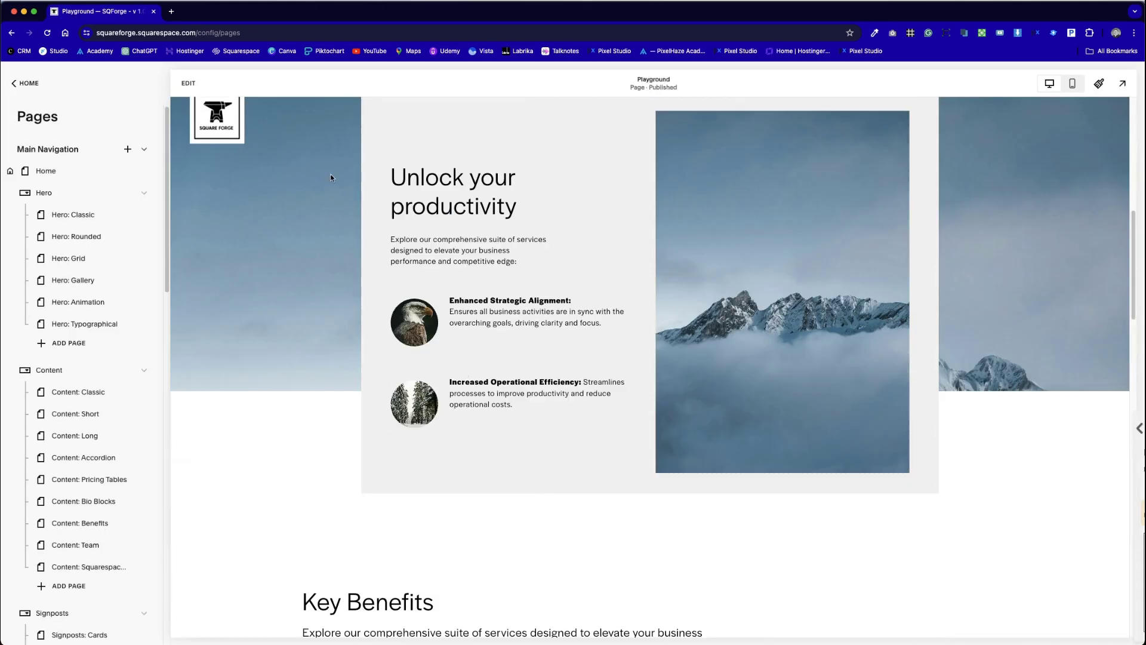
left_click(182, 88)
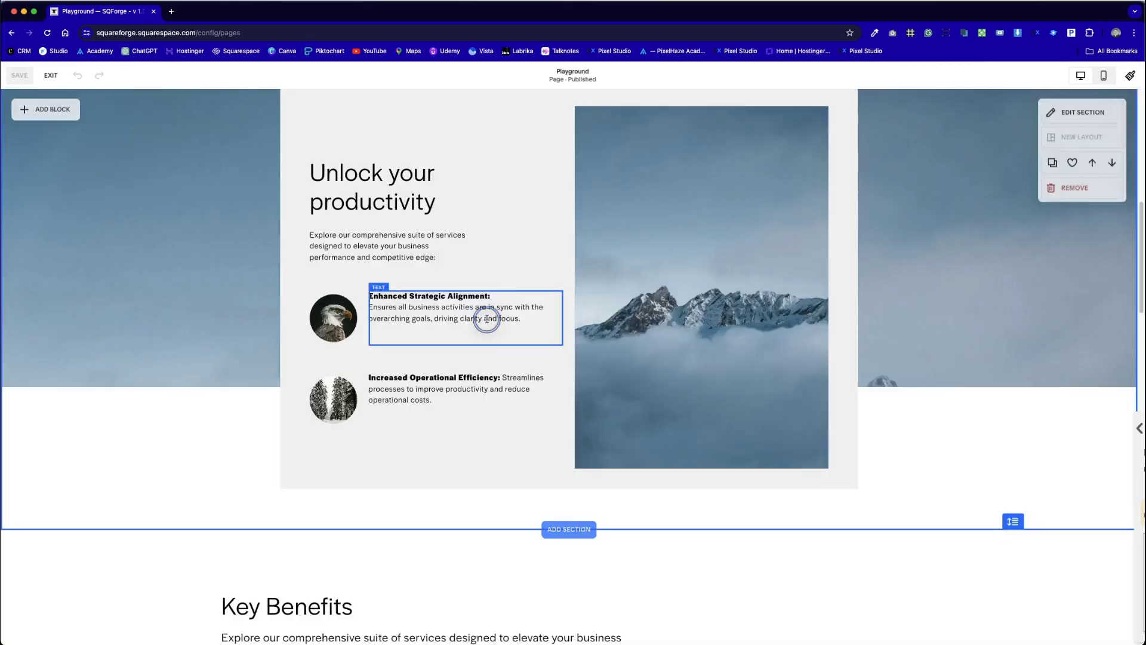
Vertically centre the text of both benefit rows beside their circular thumbnails.
left_click(486, 315)
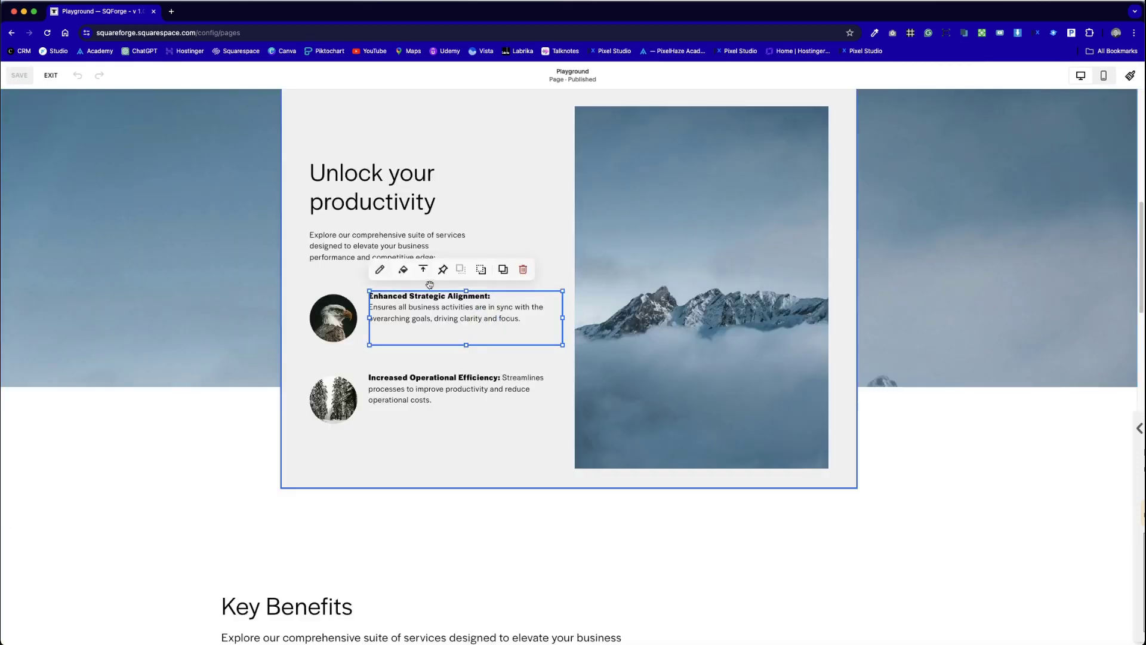
left_click(425, 271)
left_click(433, 380)
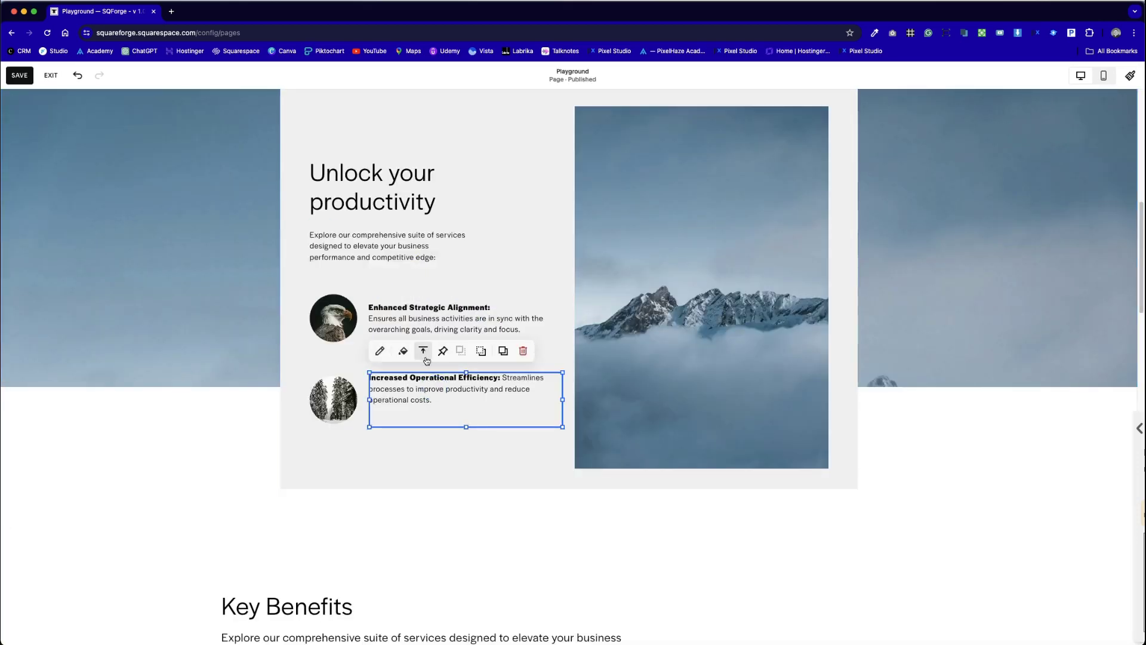
left_click(427, 352)
left_click(423, 374)
left_click(197, 451)
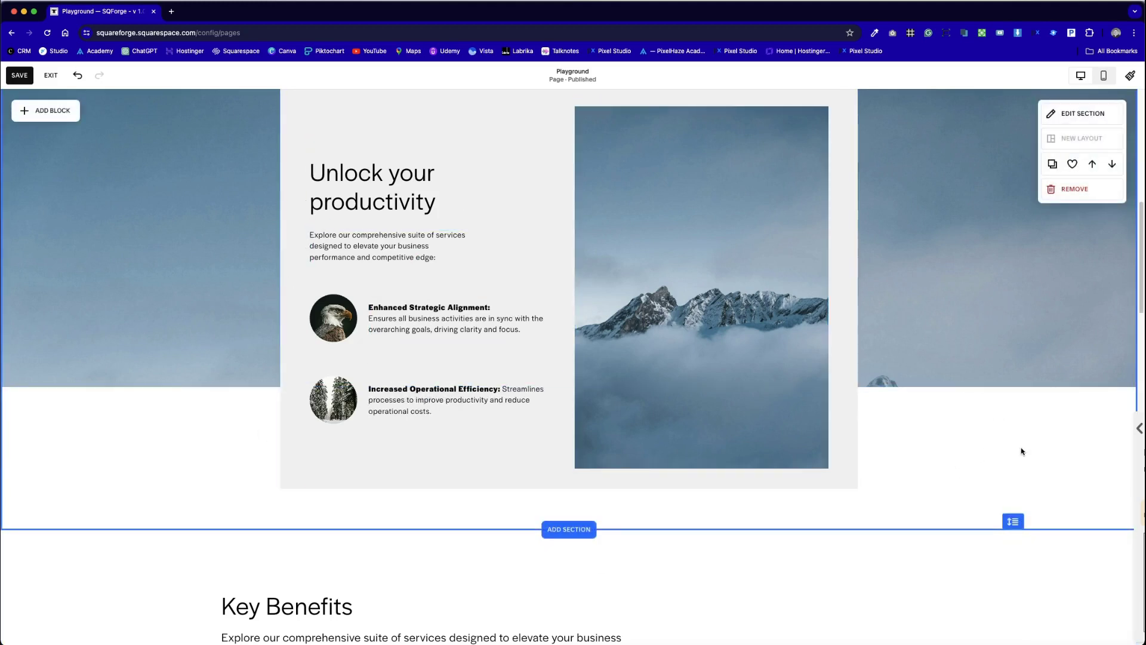
Widen the intro paragraph's text block towards the large image and save the page.
scroll(1020, 451, "up", 2)
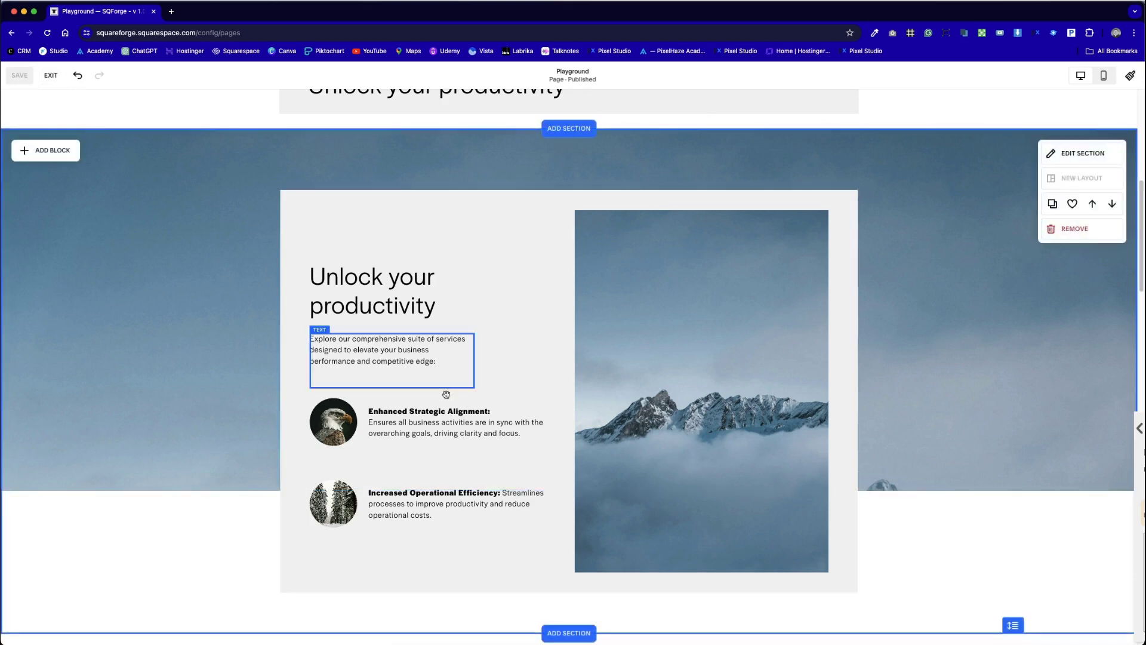
left_click(455, 363)
left_click_drag(474, 363, 536, 368)
left_click(396, 282)
left_click(127, 252)
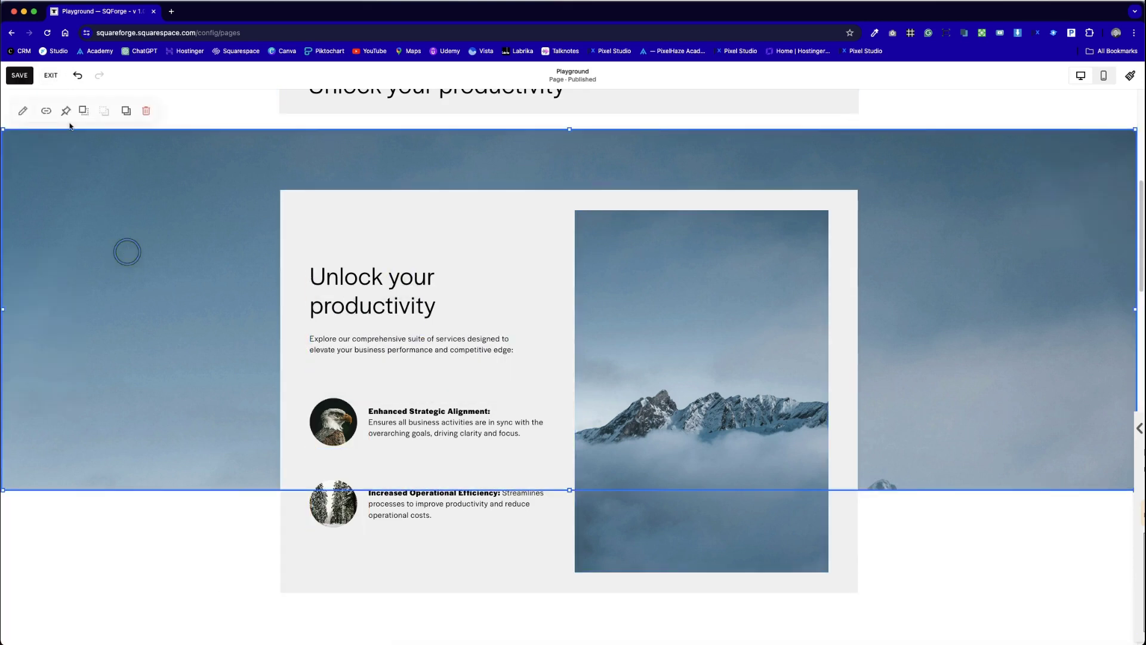
left_click(21, 74)
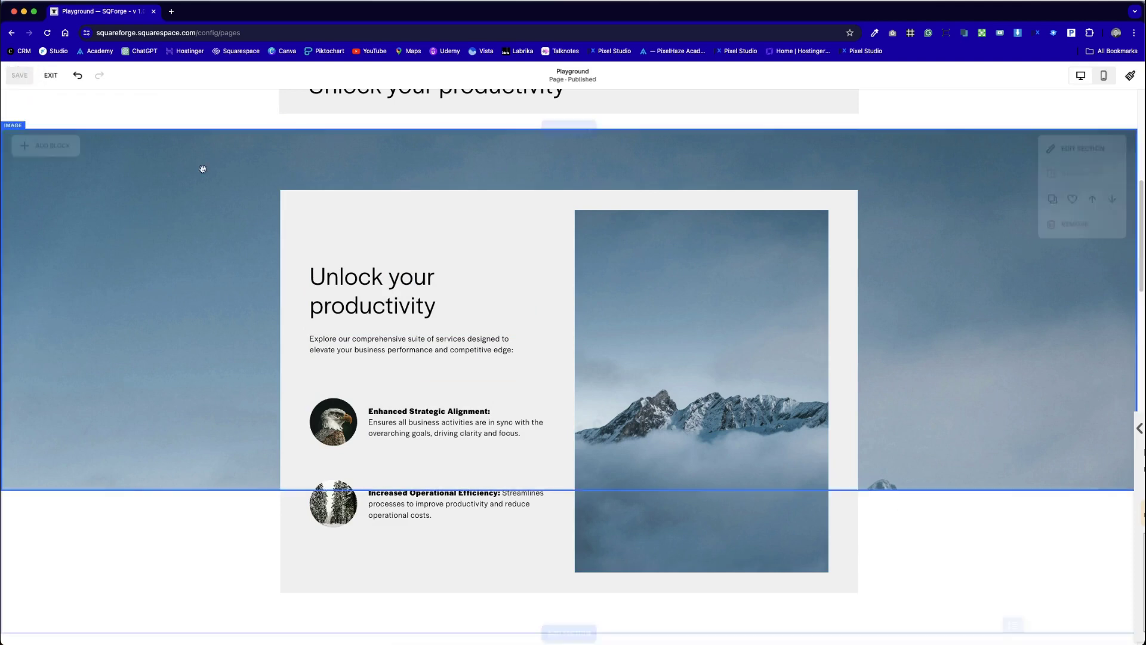
Switch to the mobile layout, move the large image up against the grey strip above it and shorten it slightly.
left_click(1107, 79)
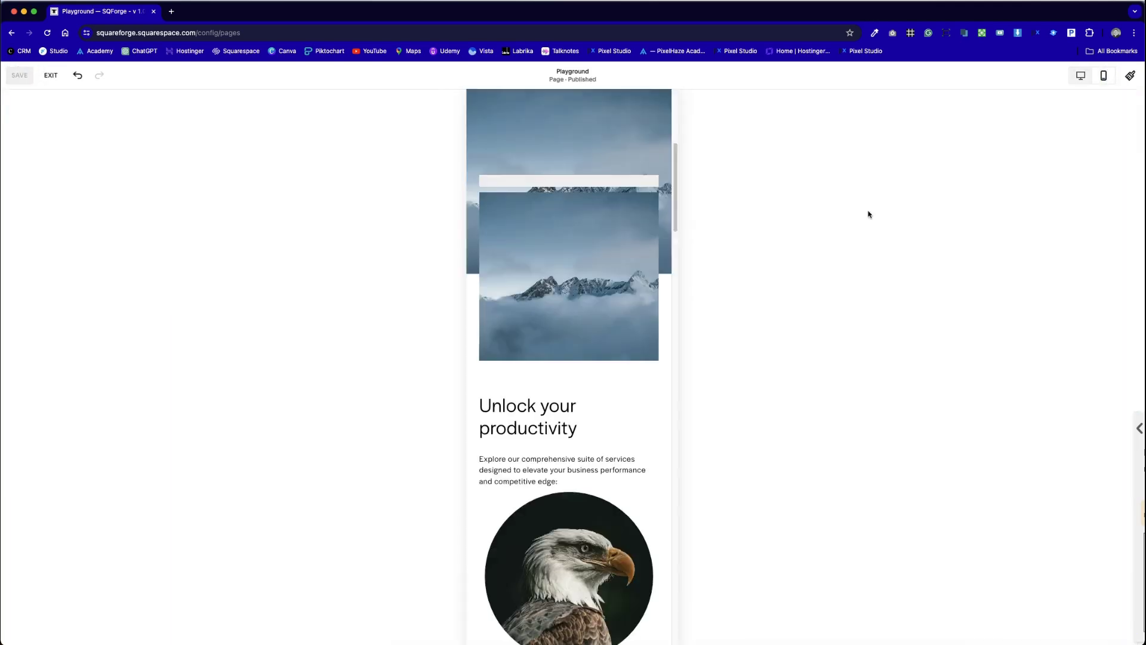
scroll(480, 501, "down", 6)
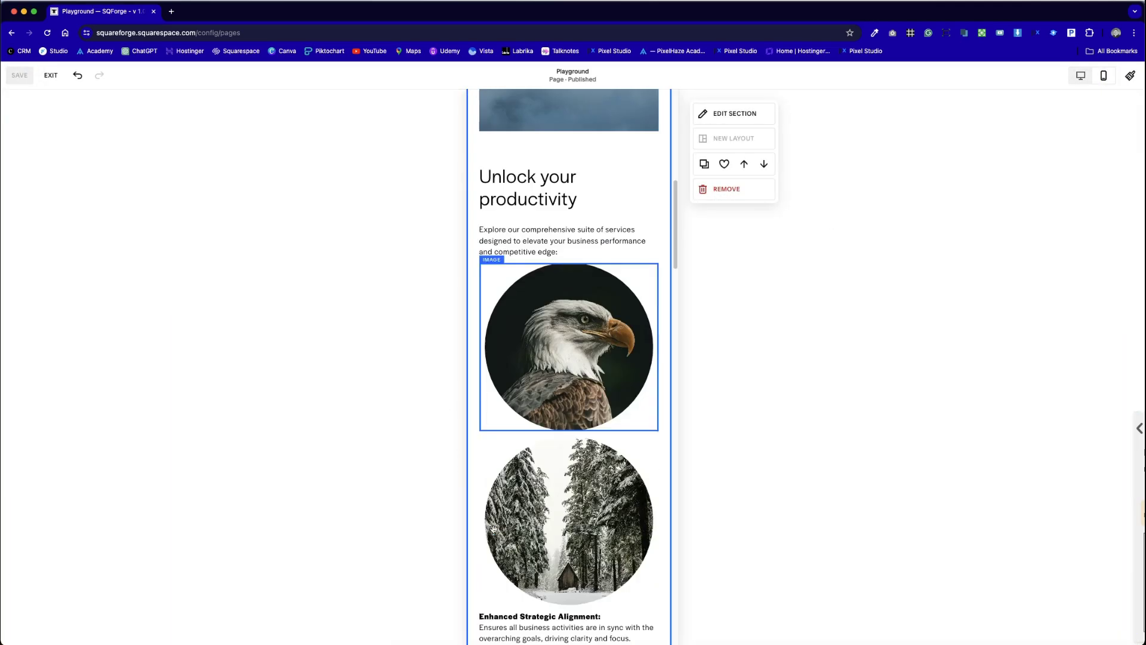
scroll(576, 470, "up", 6)
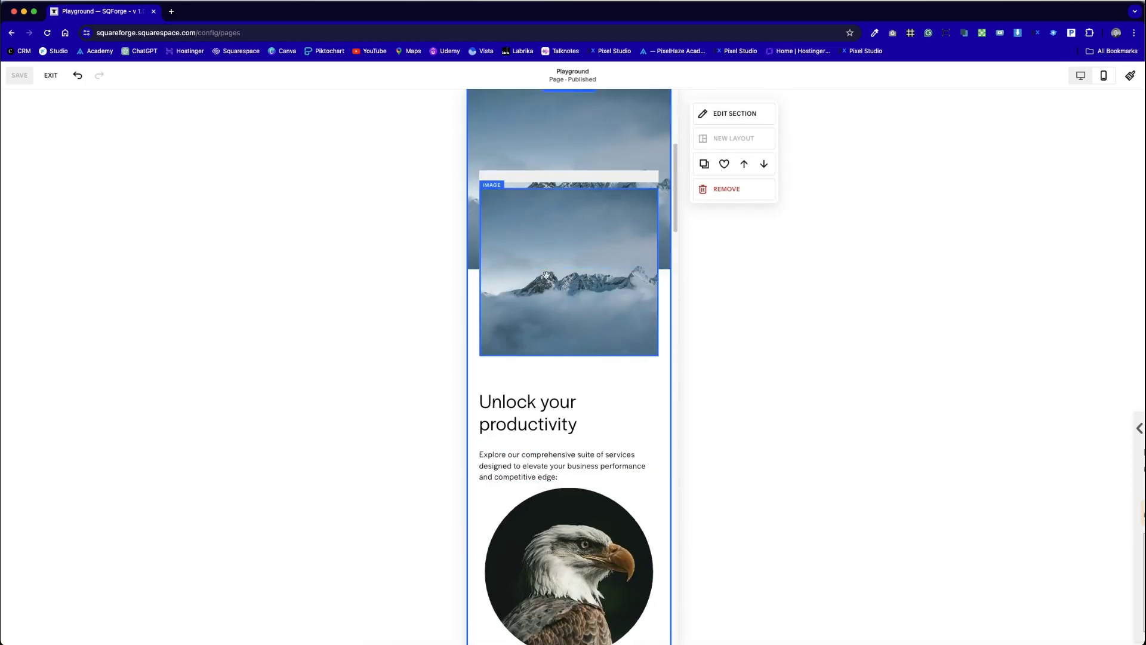
left_click_drag(552, 272, 552, 276)
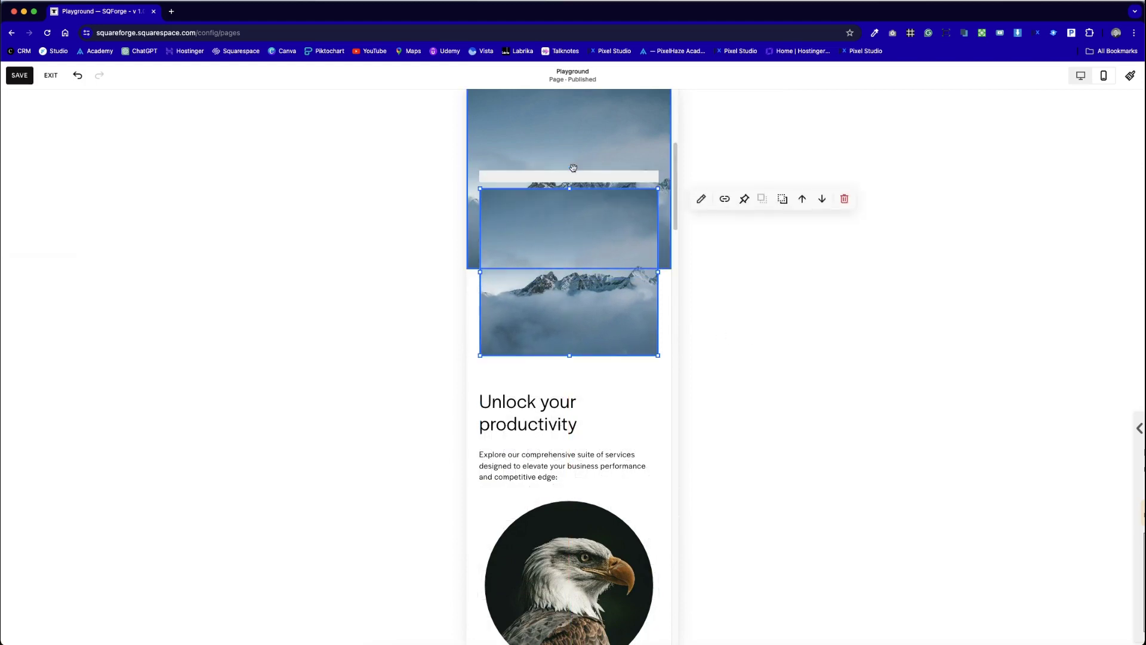
left_click_drag(565, 210, 567, 188)
left_click(724, 341)
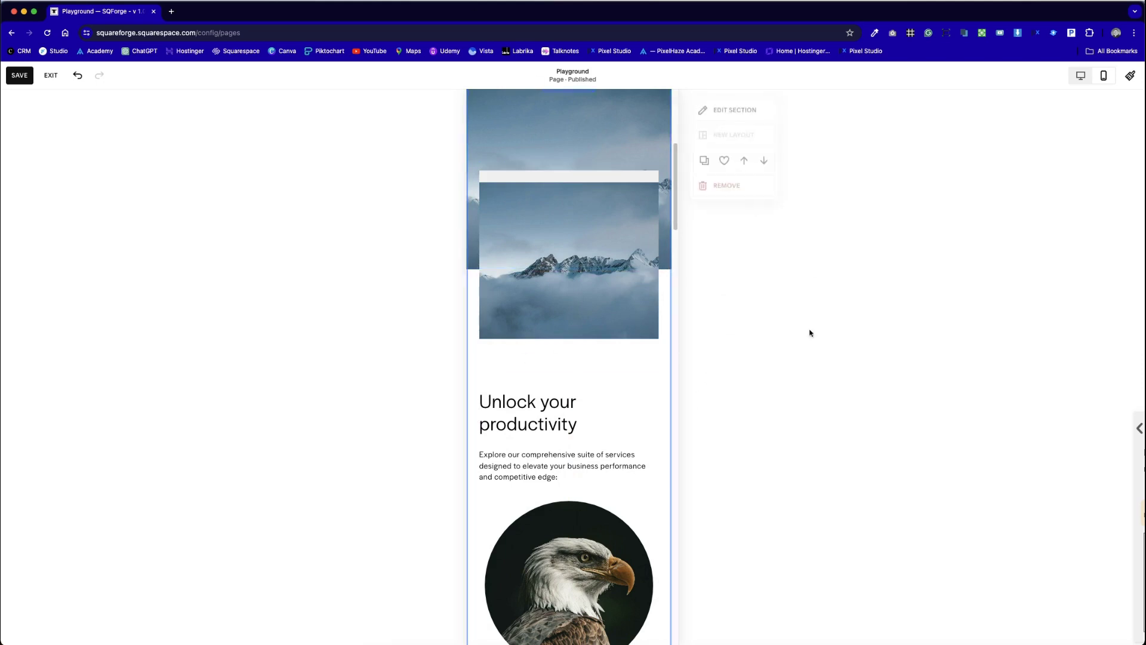
Shrink the eagle image in the mobile layout to a small thumbnail at the column's left edge.
scroll(590, 490, "down", 3)
left_click(588, 460)
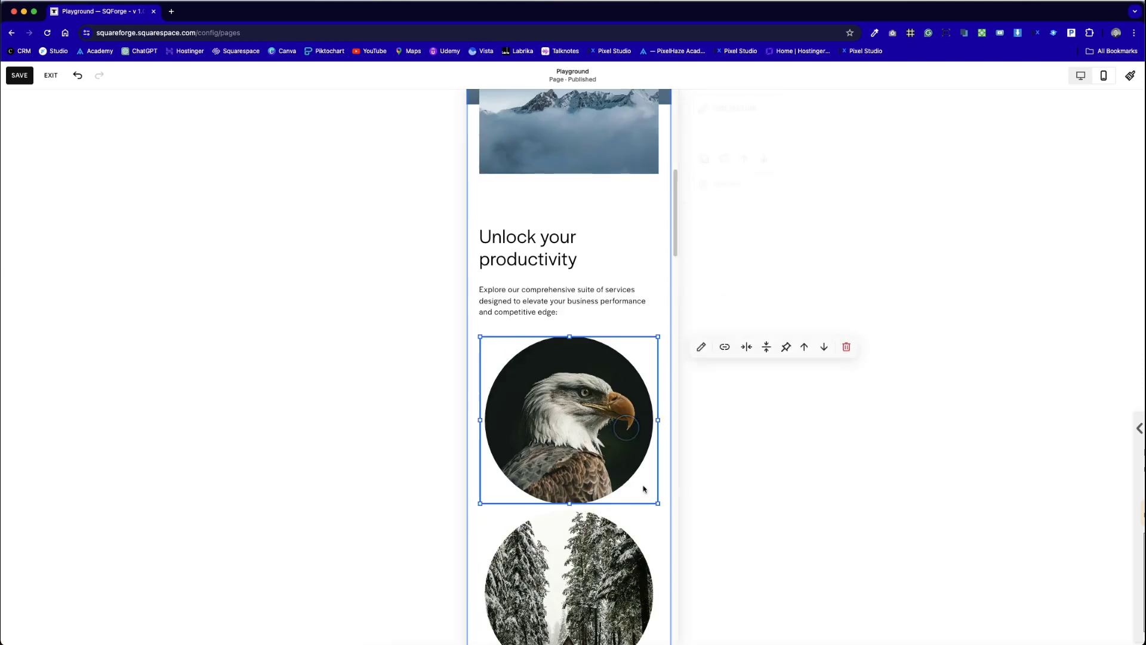
left_click_drag(658, 504, 519, 387)
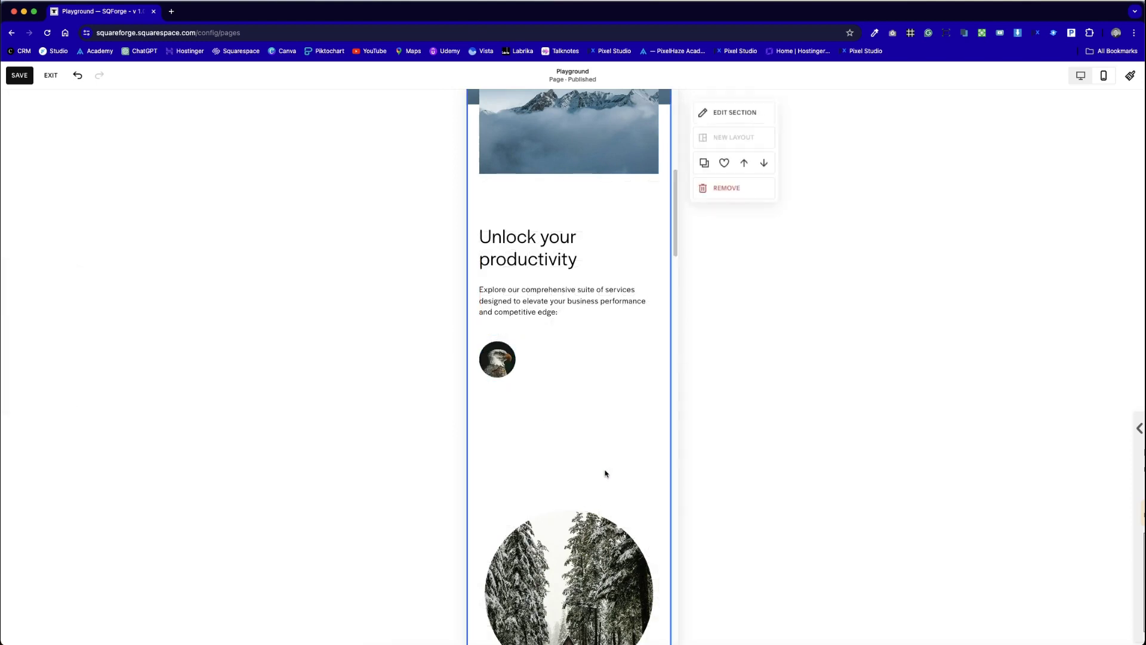
Move the forest image up directly below the eagle thumbnail and shrink it to the same small size.
scroll(605, 471, "down", 1)
left_click(605, 471)
left_click_drag(598, 569, 598, 447)
left_click_drag(658, 515, 518, 395)
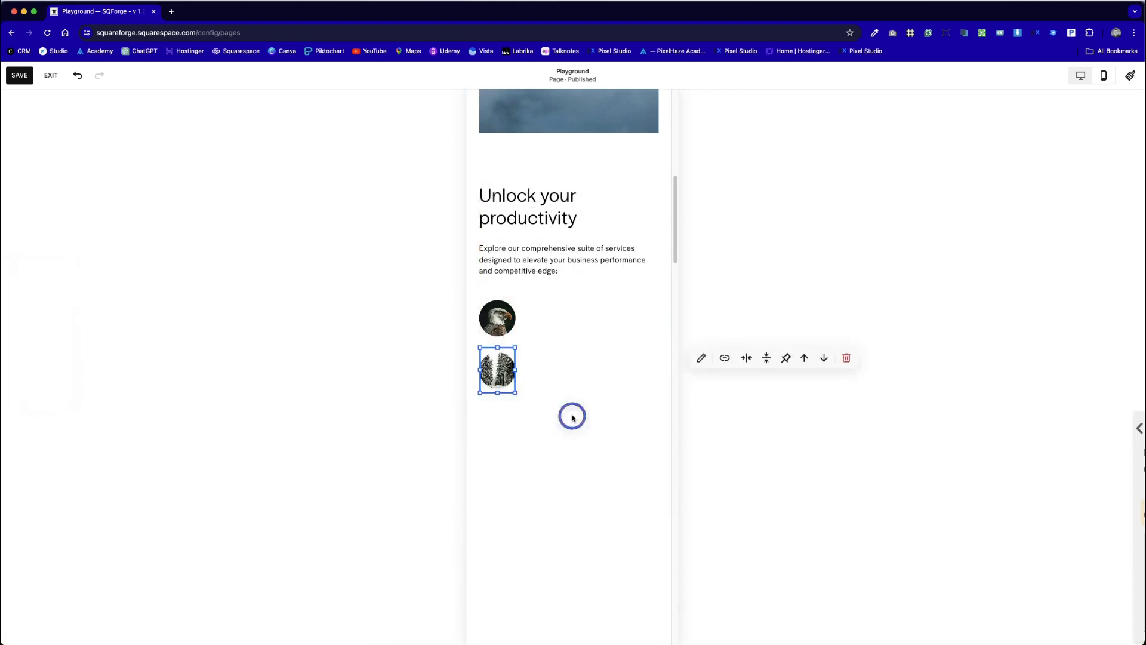
Move the forest thumbnail down, enlarge the eagle image and place the Enhanced Strategic Alignment text directly below it.
left_click(591, 372)
scroll(479, 485, "down", 3)
scroll(479, 488, "up", 1)
left_click_drag(526, 539, 545, 295)
left_click_drag(496, 237, 482, 375)
left_click_drag(529, 315, 564, 226)
left_click(497, 183)
left_click(548, 402)
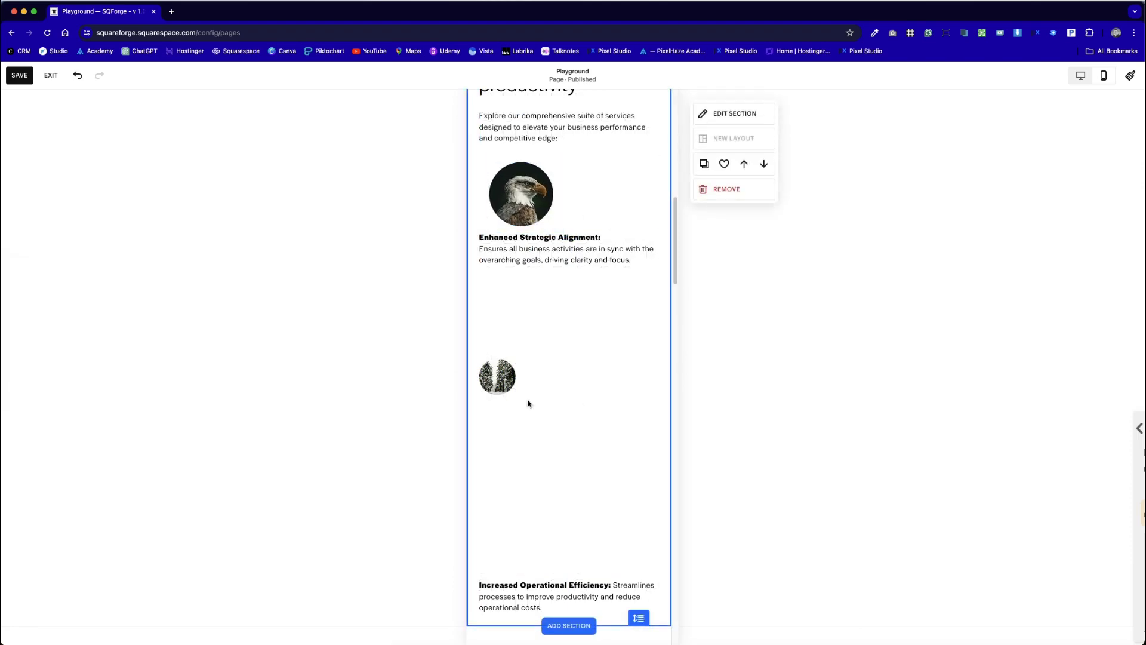
Narrow the eagle image slightly, then move the forest image below the first benefit text and enlarge it to match.
left_click(511, 189)
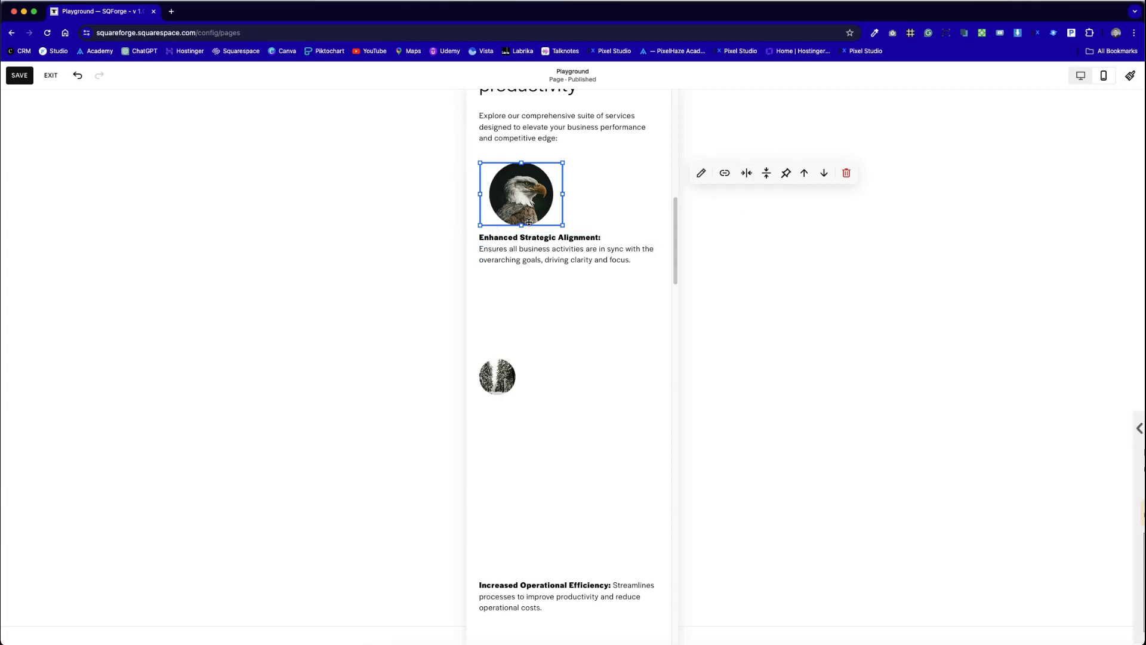
left_click_drag(562, 193, 544, 192)
mouse_move(490, 362)
left_mouse_down()
mouse_move(496, 295)
mouse_move(509, 311)
mouse_move(539, 312)
mouse_move(508, 357)
left_mouse_up()
left_click(529, 487)
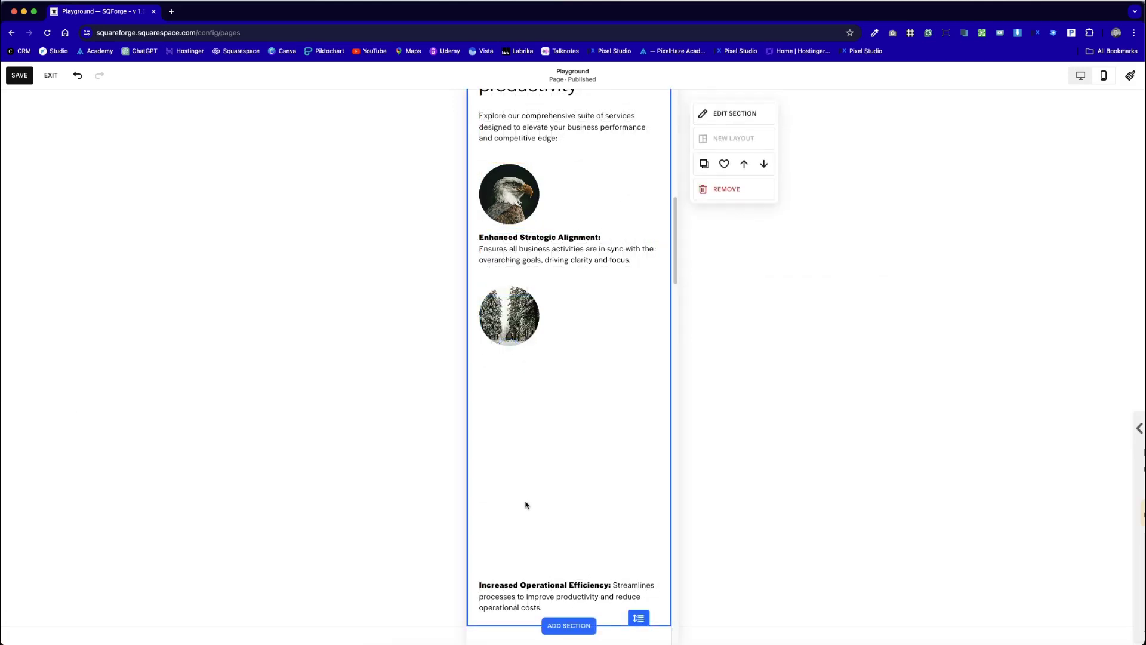
Move the Increased Operational Efficiency text directly below the forest image and shorten the section to end just beneath it.
left_click_drag(518, 591, 518, 365)
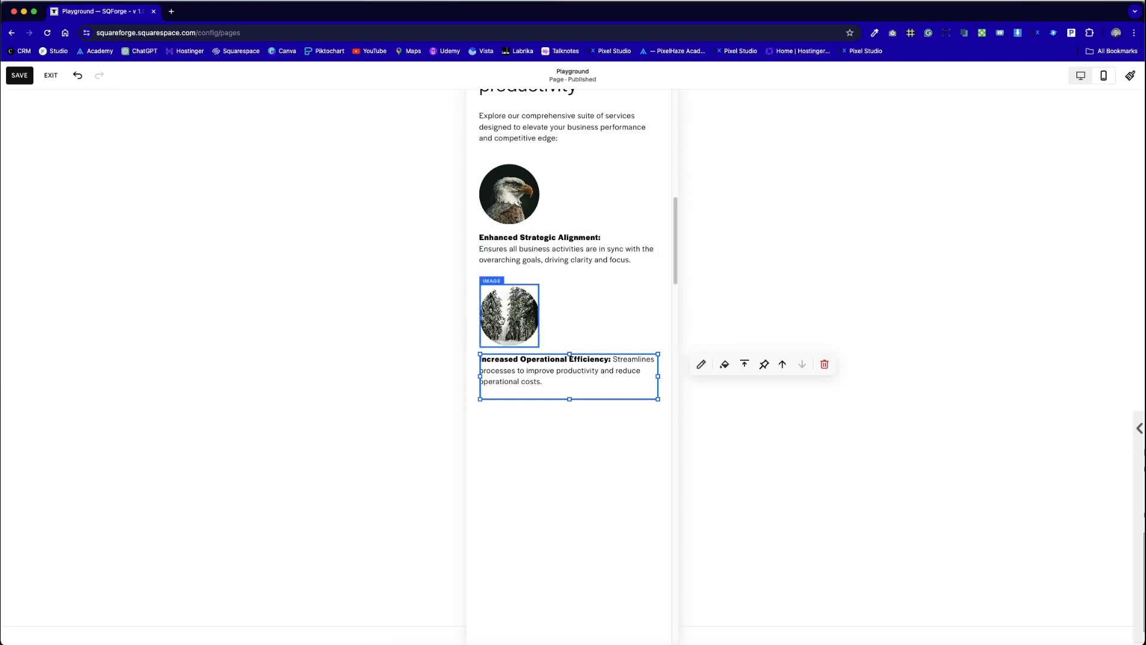
left_click(540, 454)
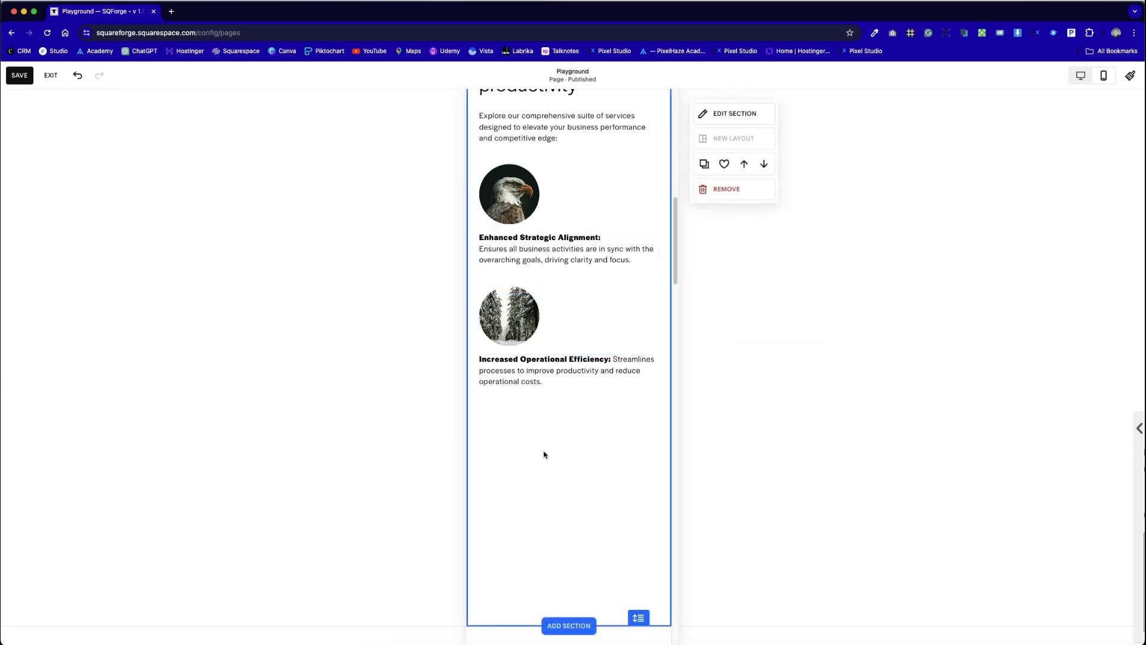
scroll(544, 454, "down", 1)
left_click_drag(632, 592, 621, 404)
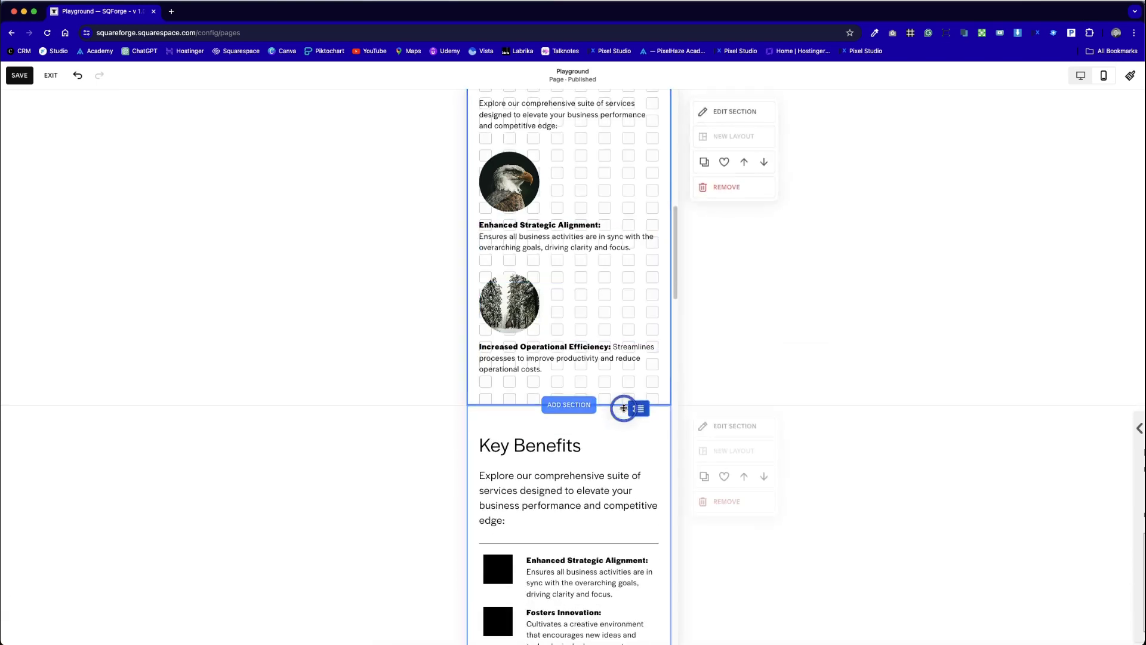
scroll(614, 451, "up", 3)
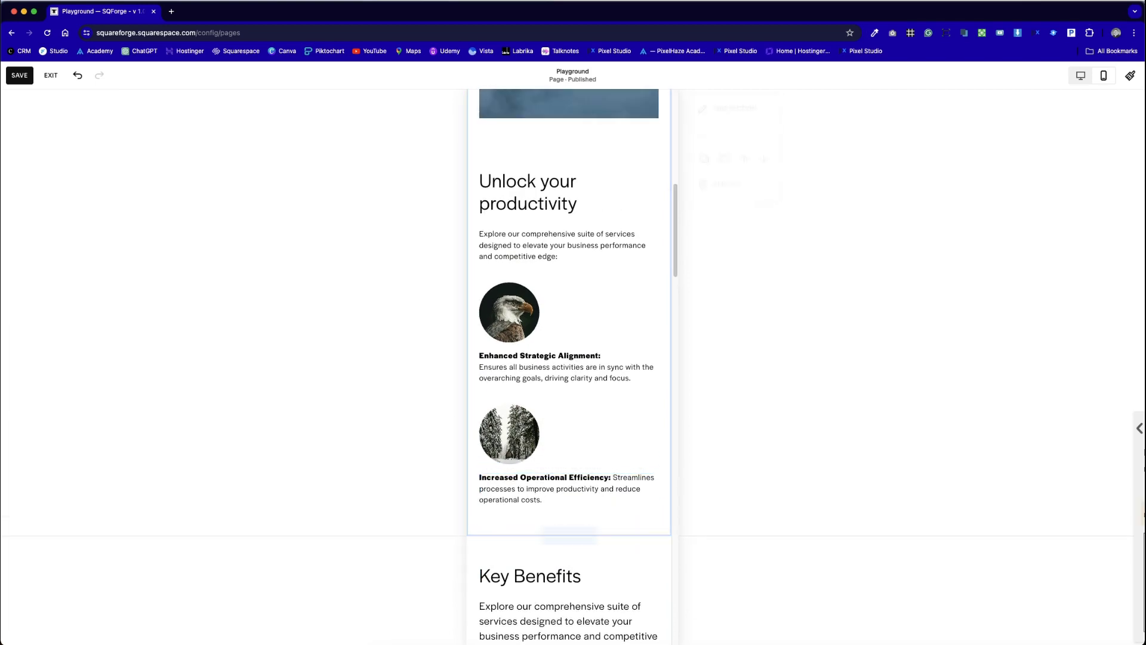
Compare the section with its desktop layout, return to mobile and extend the section slightly below the second benefit.
left_click(1086, 77)
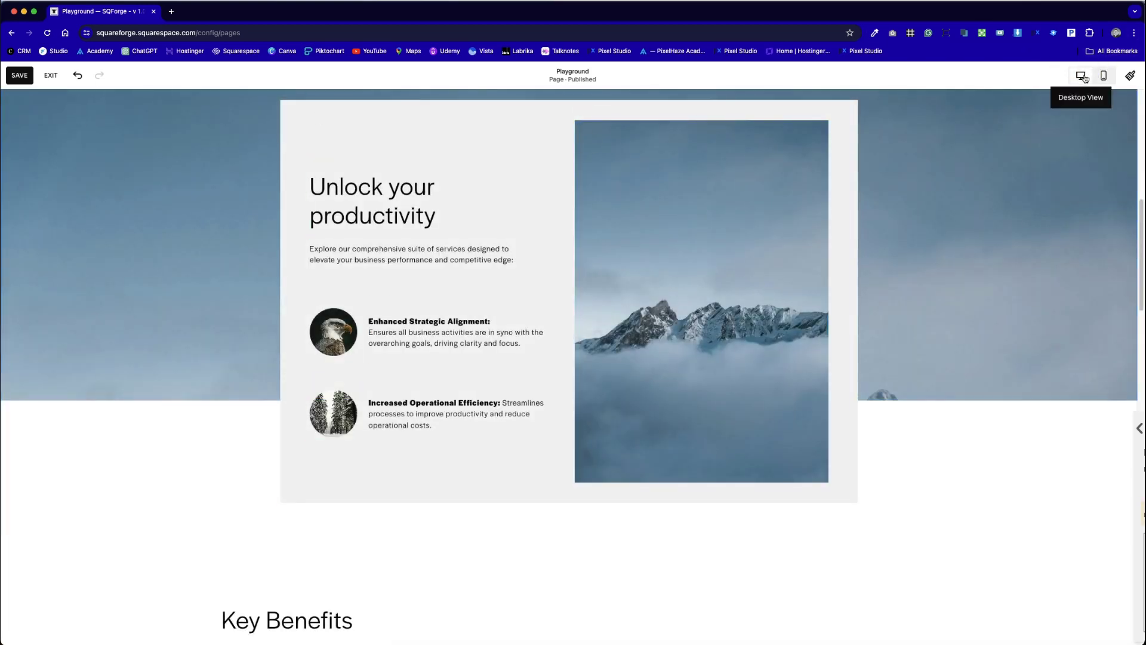
left_click(1104, 75)
scroll(460, 396, "down", 5)
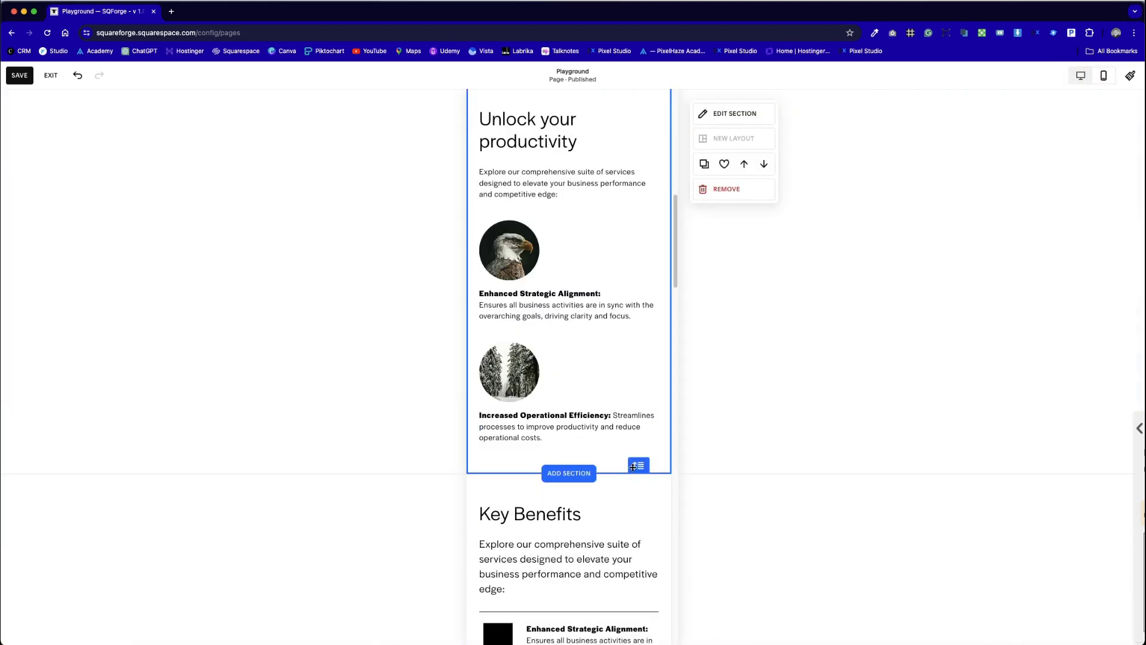
left_click_drag(631, 467, 625, 508)
Narrow both benefit text blocks and place the Enhanced Strategic Alignment text beside the eagle image.
left_click(531, 435)
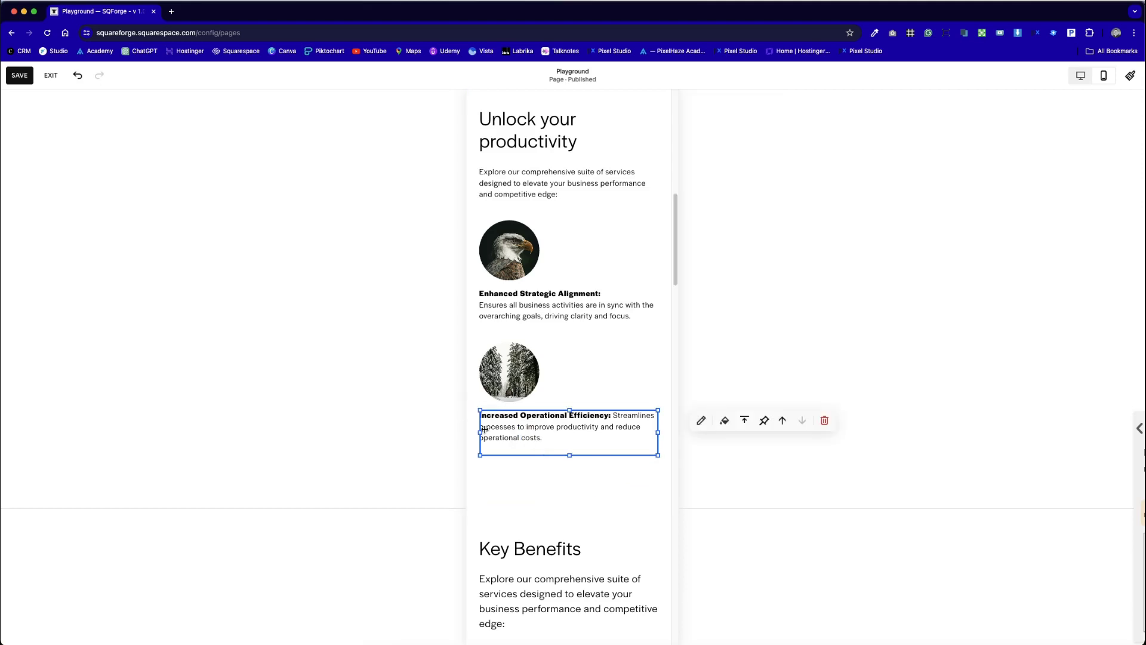
left_click_drag(481, 431, 551, 430)
left_click(525, 305)
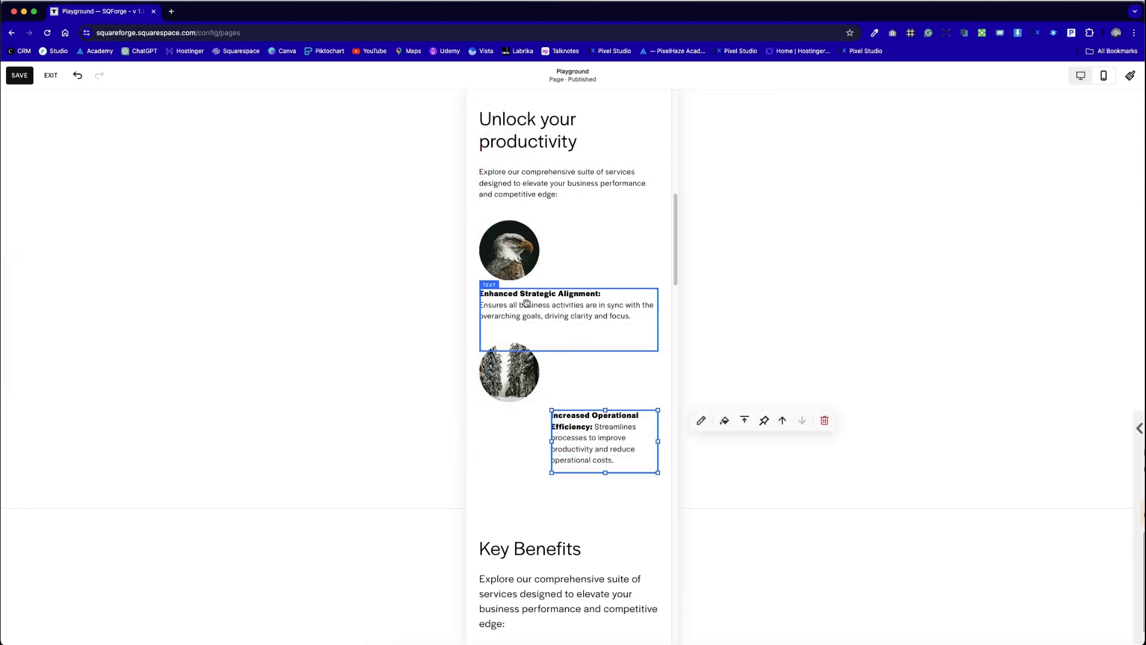
left_click_drag(478, 318, 584, 258)
Move the forest image up below the eagle image with the Increased Operational Efficiency text beside it.
left_click(512, 435)
left_click(565, 394)
left_click_drag(565, 439, 566, 373)
left_click(599, 438)
left_click_drag(599, 438, 479, 333)
left_click_drag(570, 380, 577, 348)
left_click(565, 404)
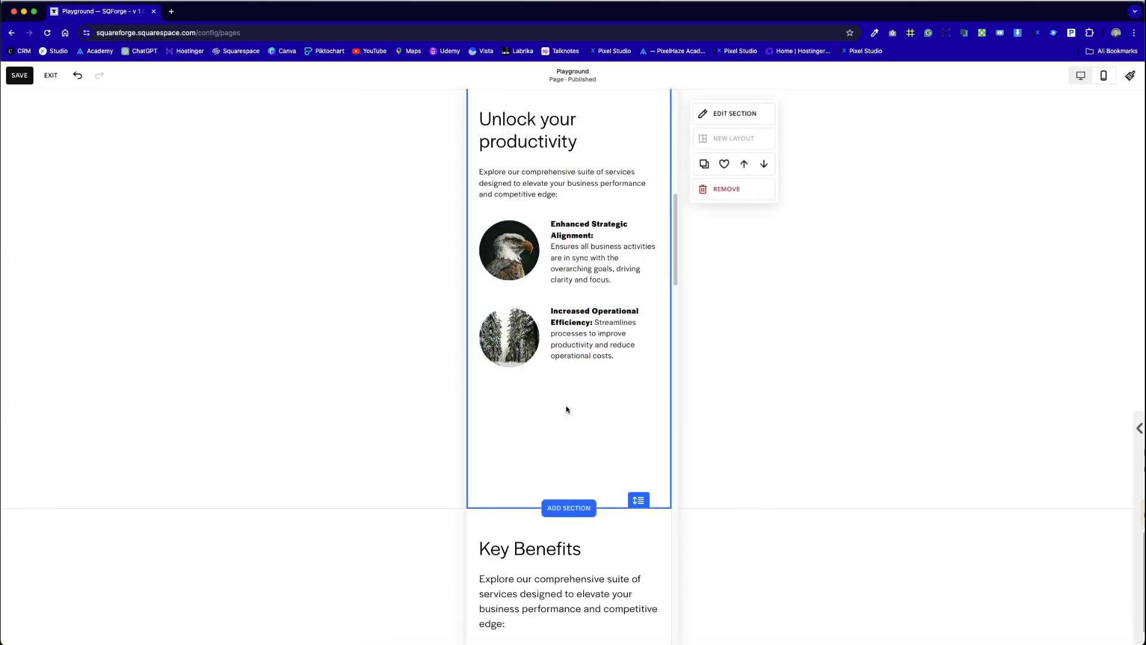
Shrink the forest image to a small thumbnail, move its text next to it and widen the text to the column edge.
left_click(500, 353)
left_click_drag(538, 368, 546, 335)
left_click(514, 373)
left_click(520, 440)
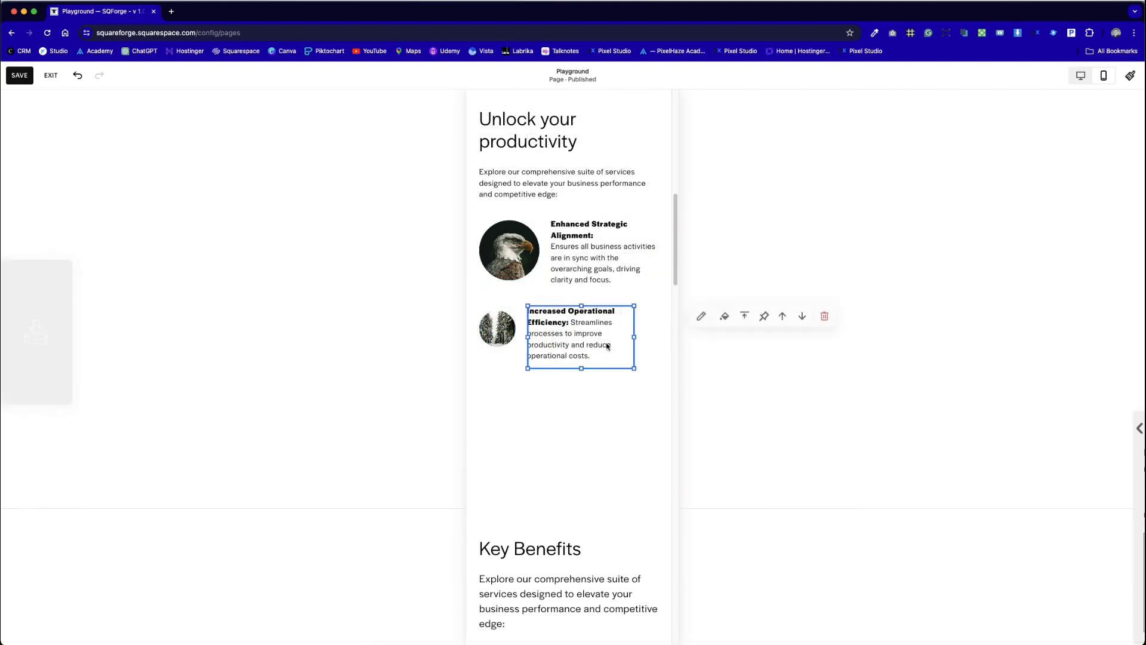
left_click_drag(634, 337, 658, 336)
left_click(593, 450)
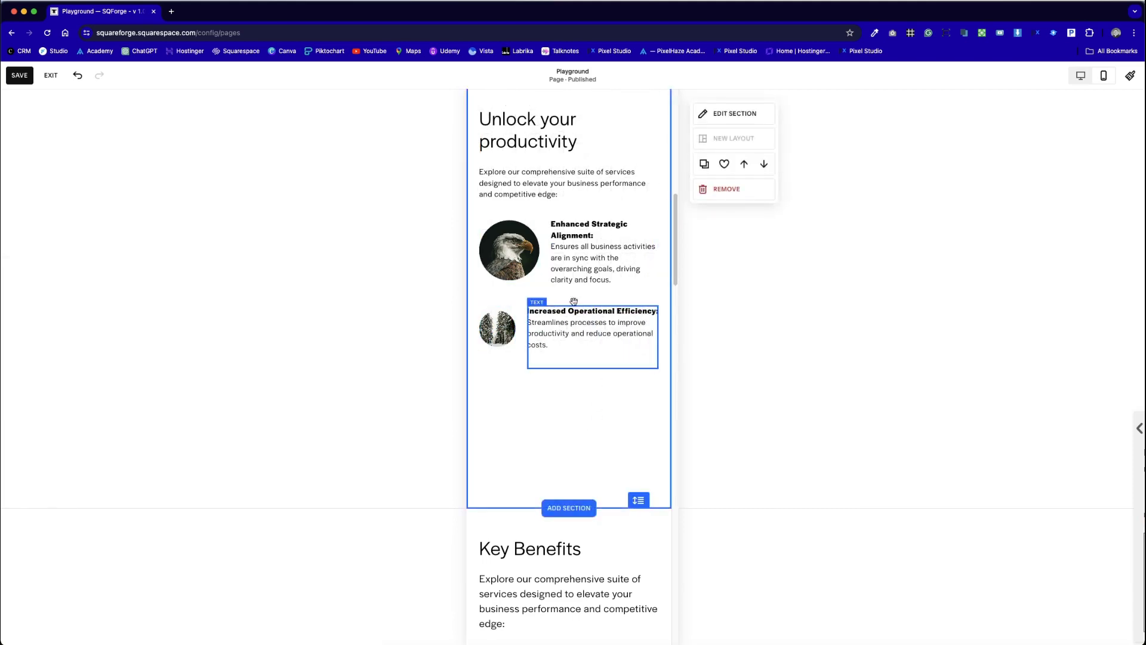
Shrink the eagle image to the same thumbnail size and widen the Enhanced Strategic Alignment text to match the second row.
left_click_drag(532, 260, 592, 268)
left_click(530, 285)
left_click(485, 267)
left_click(567, 259)
left_click(547, 373)
left_click(573, 266)
Move the forest thumbnail and its text together up below the first benefit row, and shorten the section accordingly.
left_click_drag(588, 400, 478, 304)
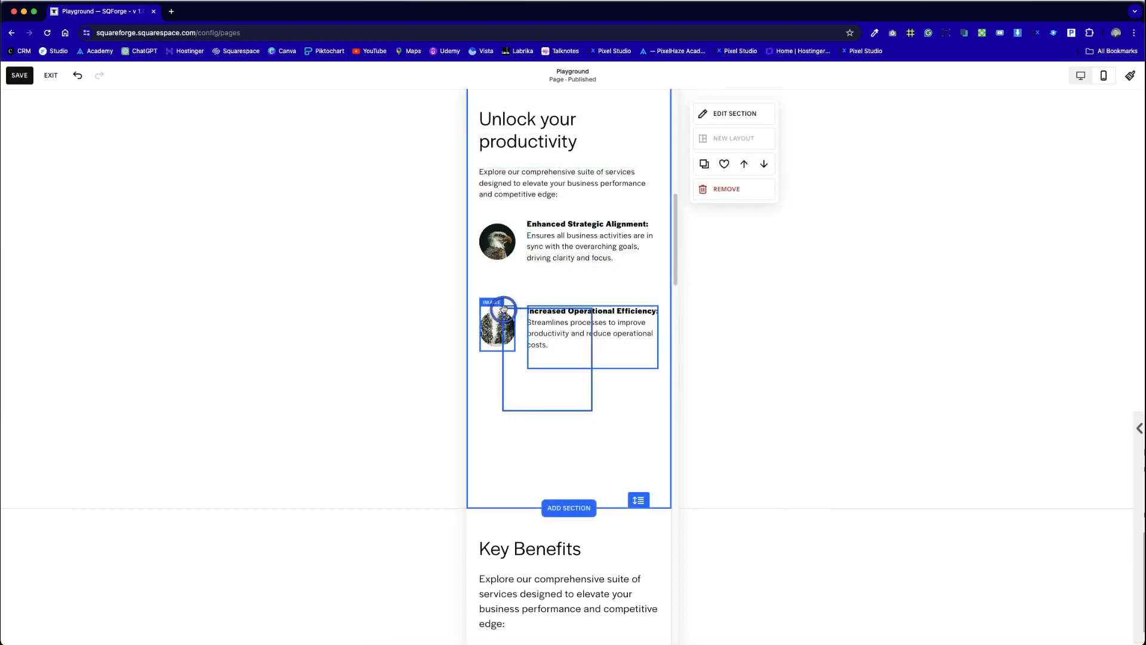
left_click_drag(568, 348, 567, 314)
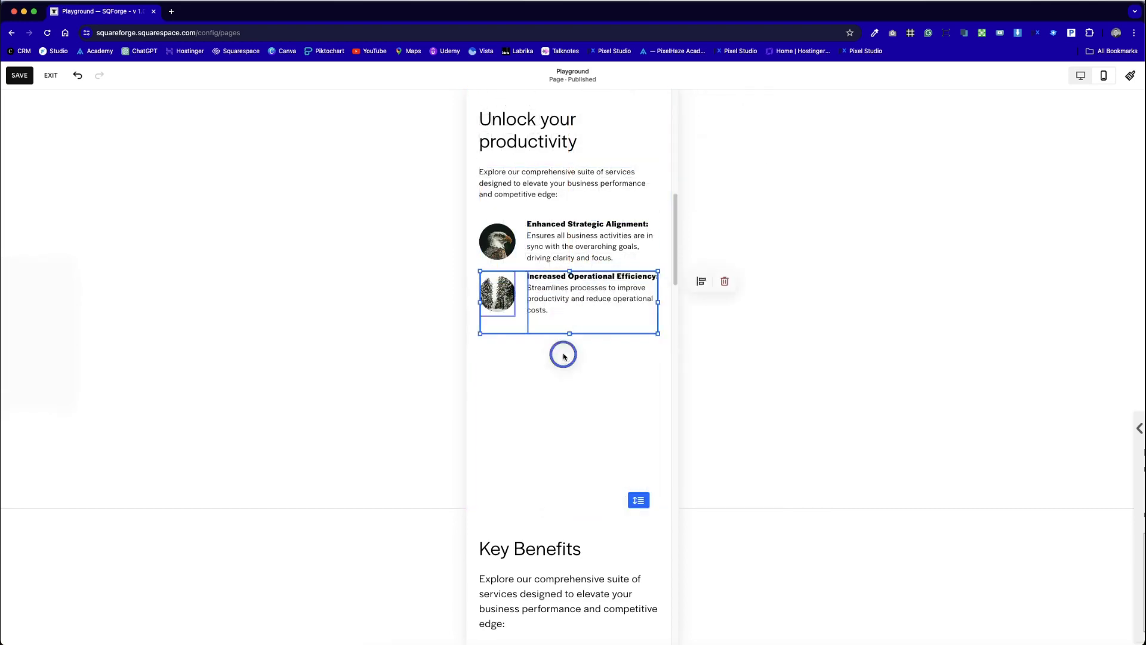
left_click(603, 439)
left_click_drag(631, 497, 621, 352)
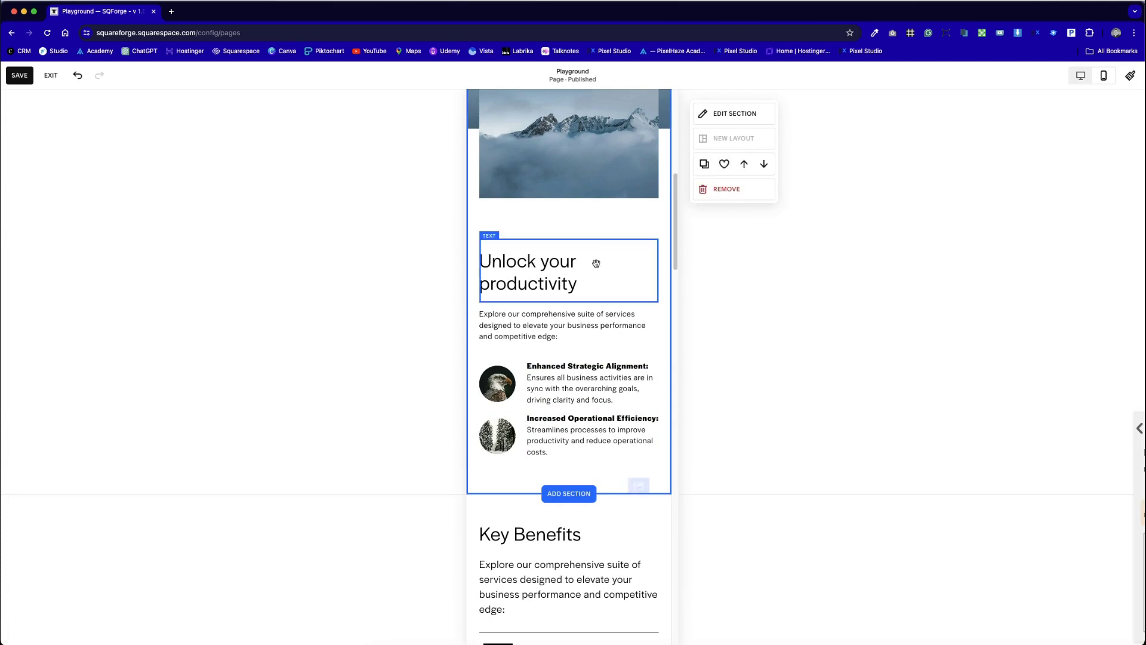
Move the heading, intro and both benefit rows together up close to the large image, and shorten the section to fit.
left_click_drag(503, 230, 595, 452)
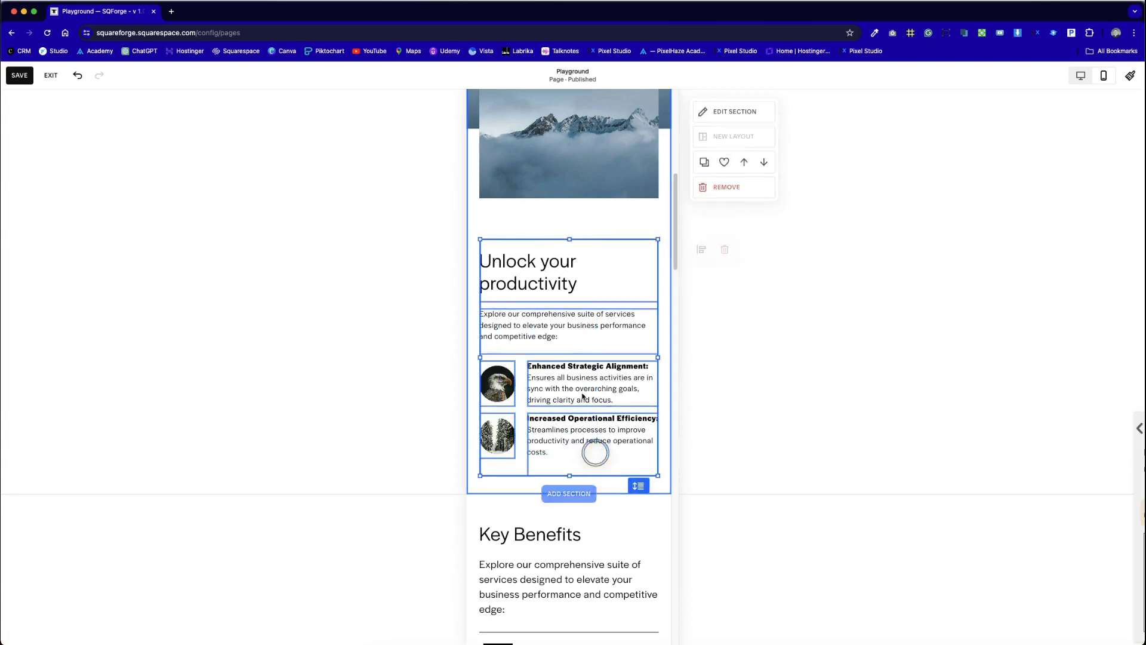
left_click_drag(553, 383, 555, 357)
left_click(604, 583)
left_click_drag(643, 591, 649, 406)
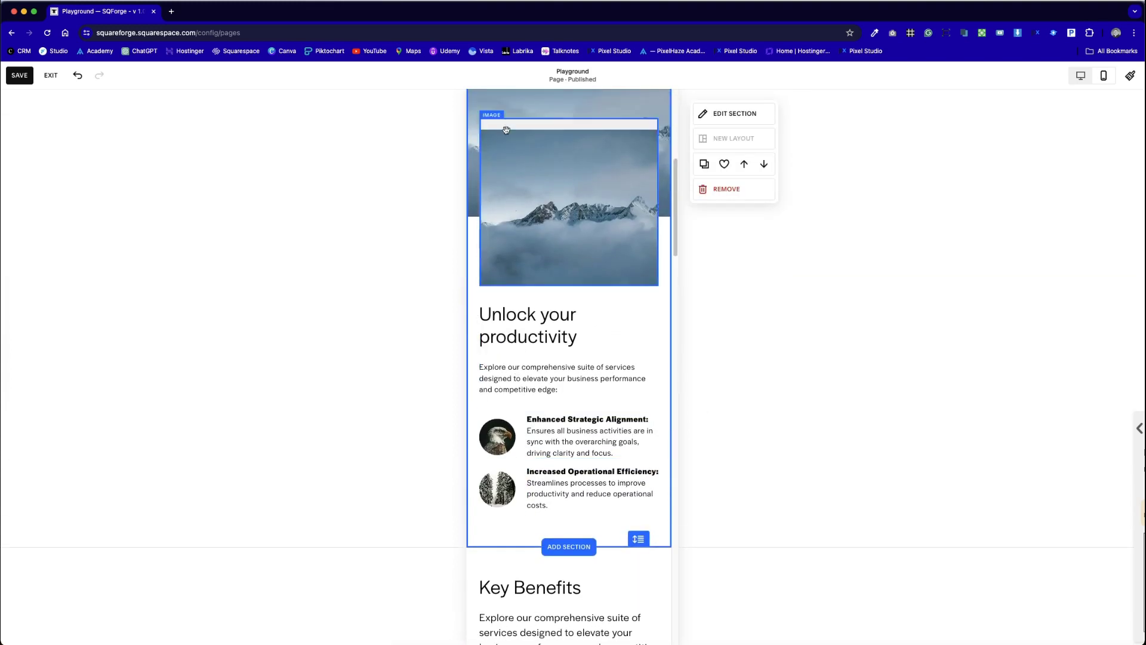
Reduce the grey shape to a strip below the large mountain image and extend the image's top edge upward.
left_click(558, 142)
left_click_drag(571, 127, 582, 264)
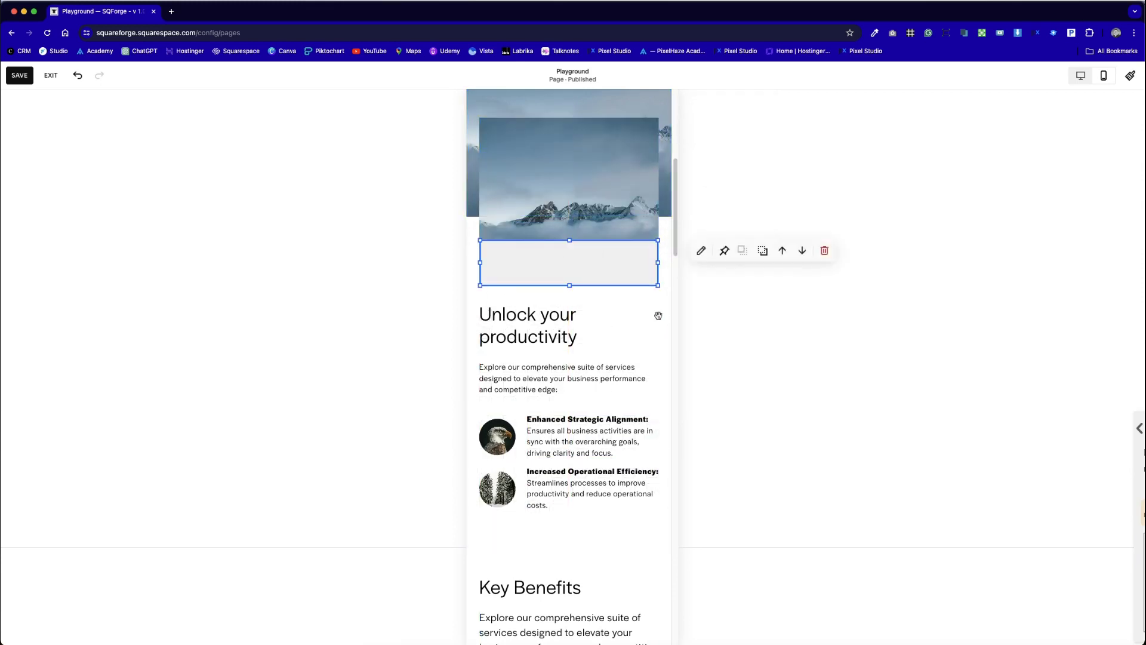
left_click(584, 169)
left_click_drag(569, 118, 558, 194)
Place the Unlock your productivity heading over the grey strip, indented from its edge, and bring it in front of the shape.
left_click(570, 469)
left_click_drag(548, 422, 523, 428)
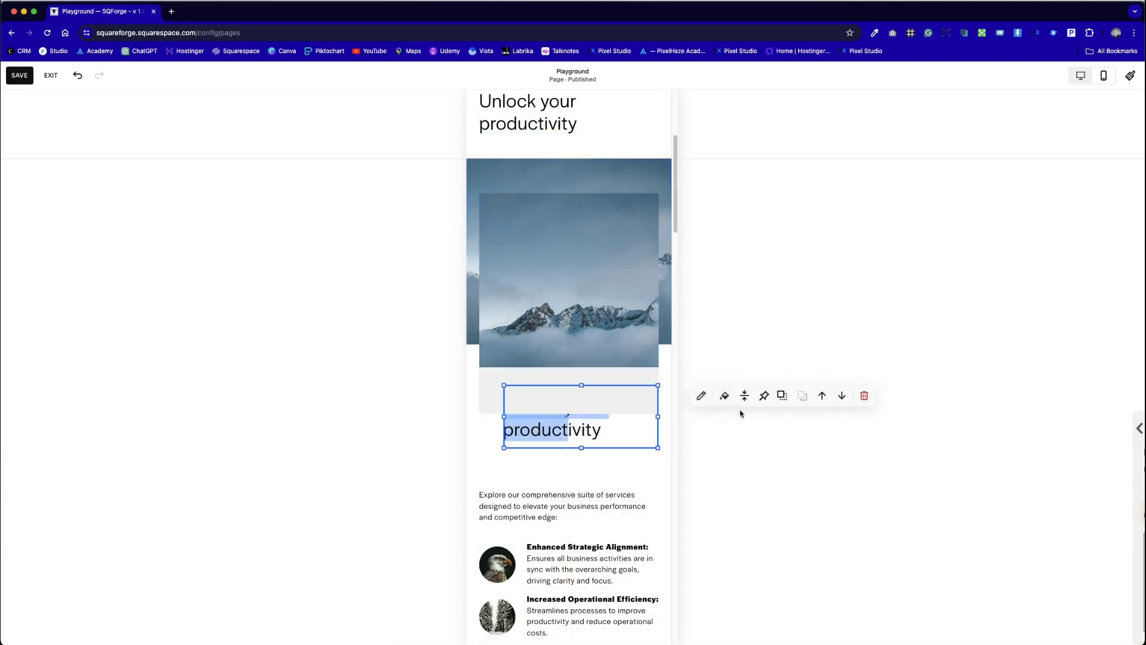
left_click(584, 466)
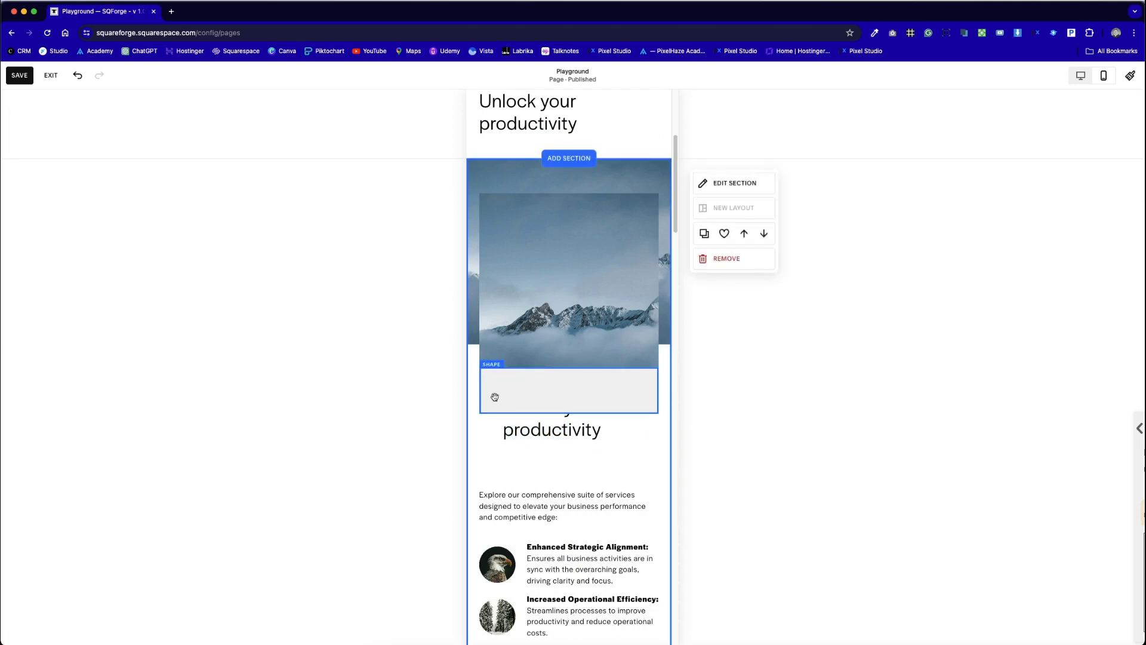
left_click(513, 421)
left_click(782, 395)
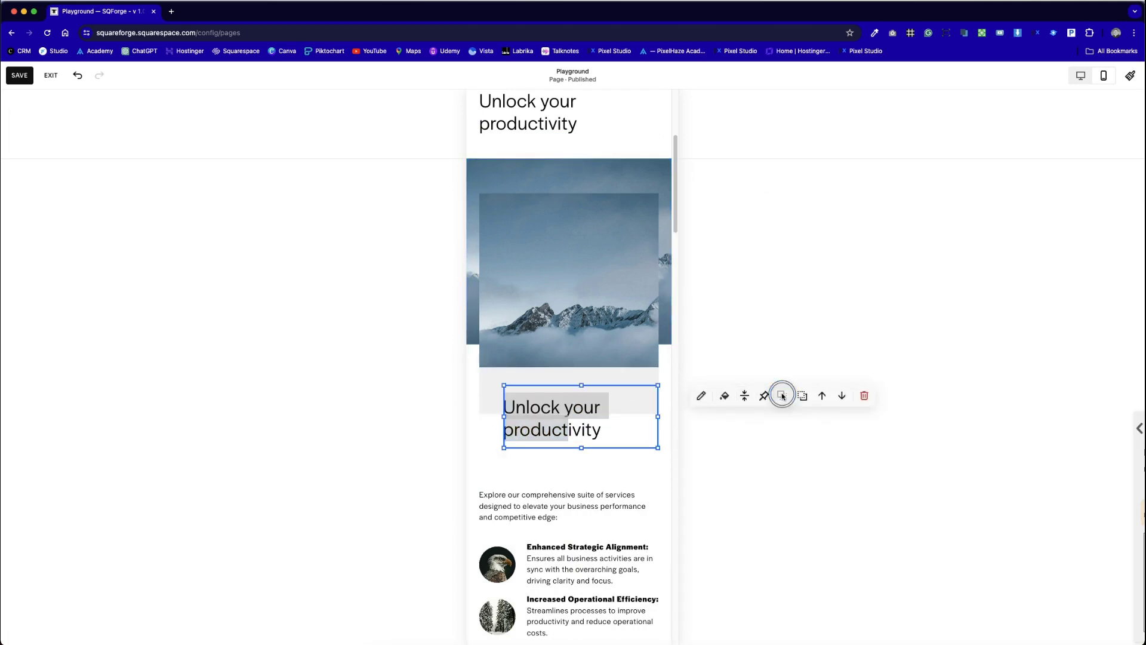
left_click(521, 464)
Extend the grey shape downward so that it sits behind the whole Unlock your productivity heading.
left_click(510, 415)
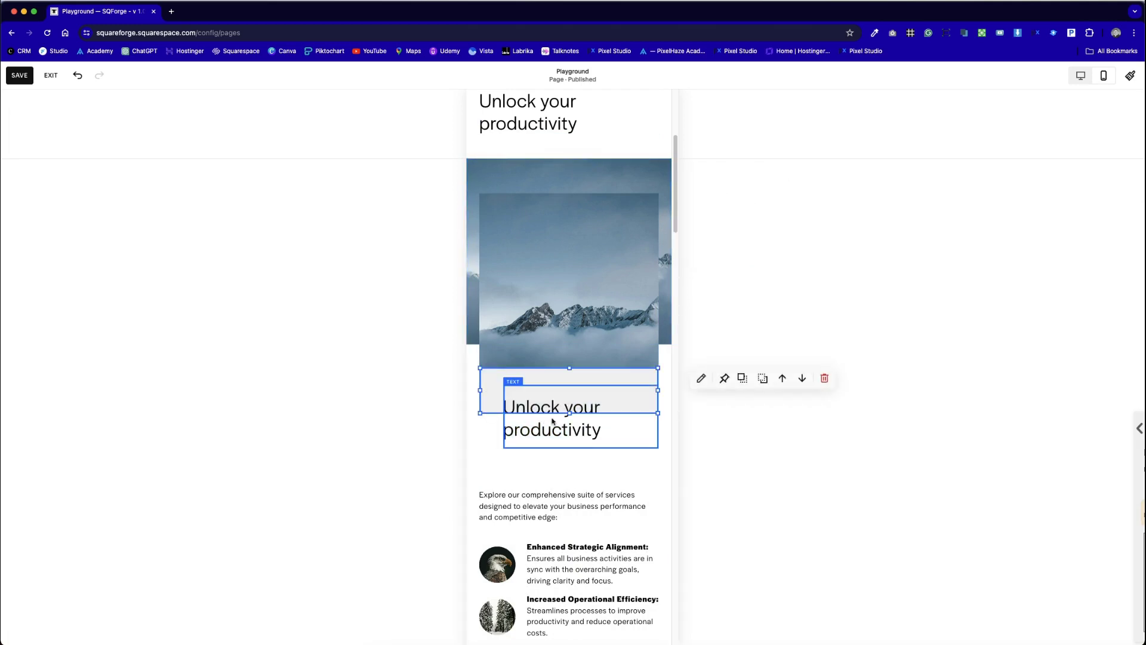
left_click_drag(512, 411, 565, 464)
scroll(597, 593, "down", 3)
scroll(593, 482, "up", 8)
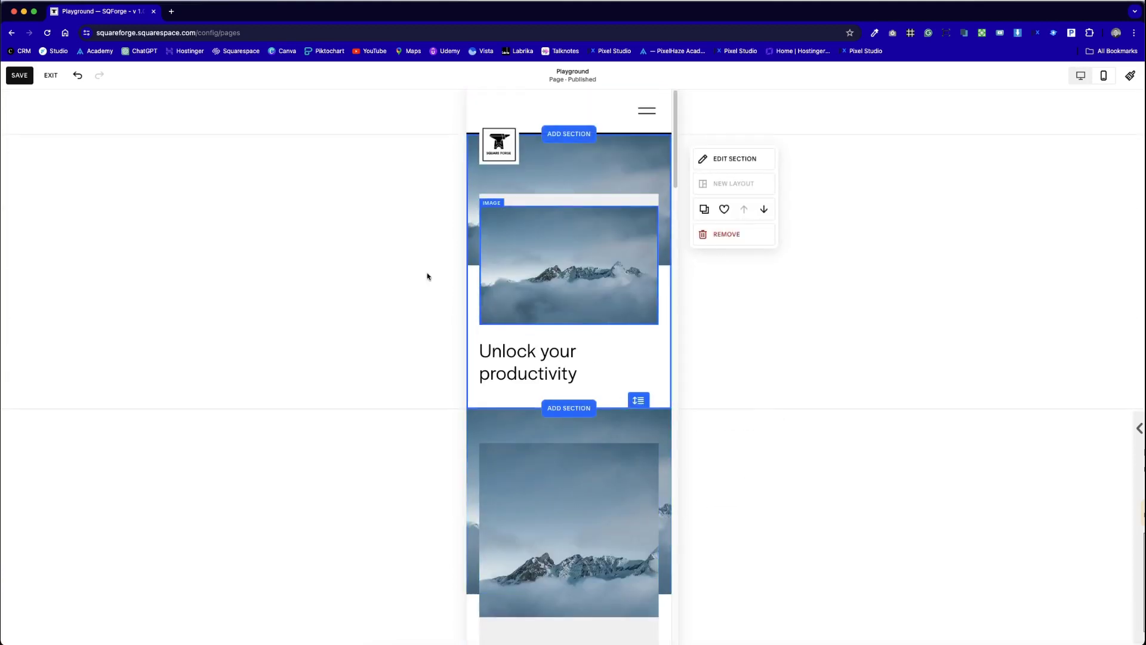
scroll(542, 512, "down", 8)
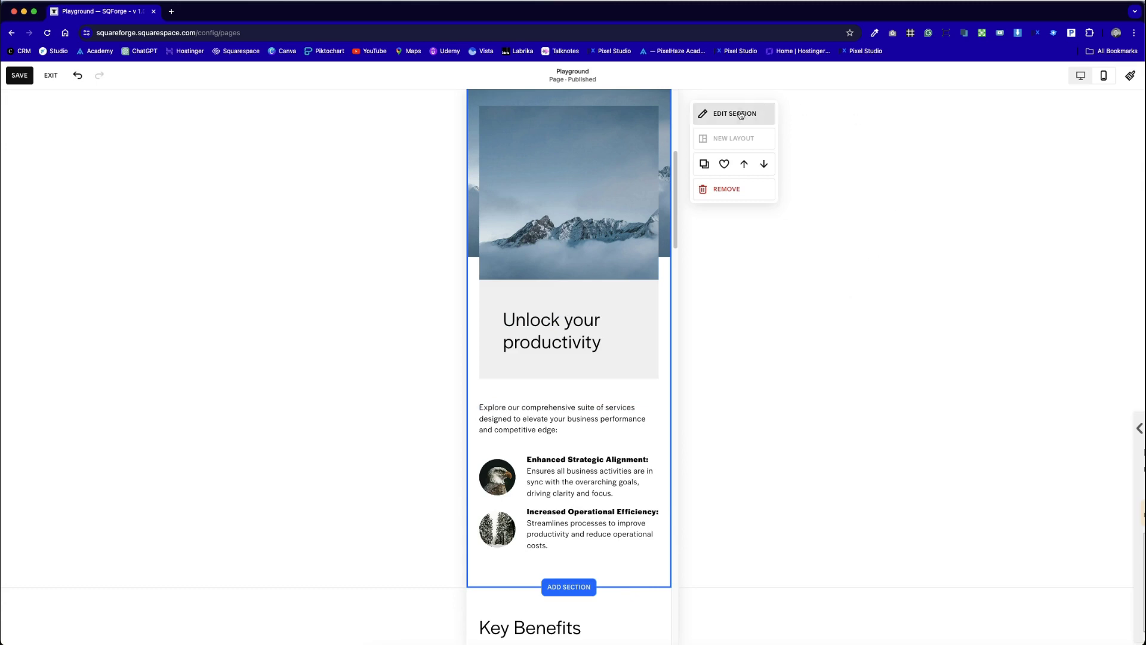
Switch to the desktop layout and shorten the card section to end at the grey card's bottom edge.
left_click(1080, 75)
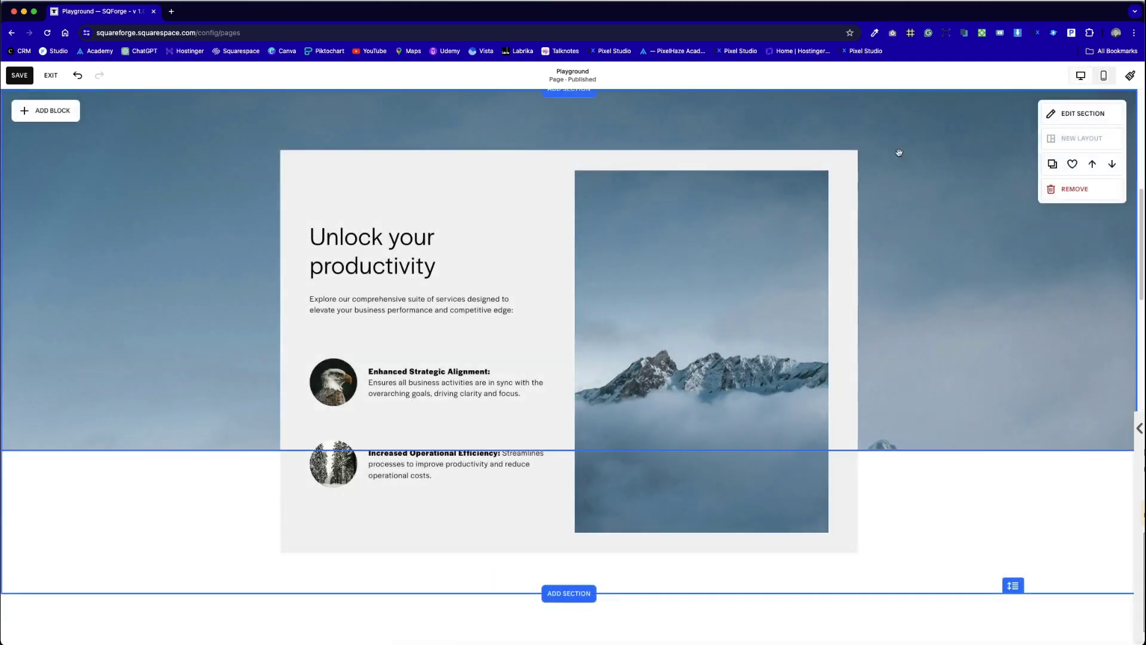
scroll(648, 416, "down", 3)
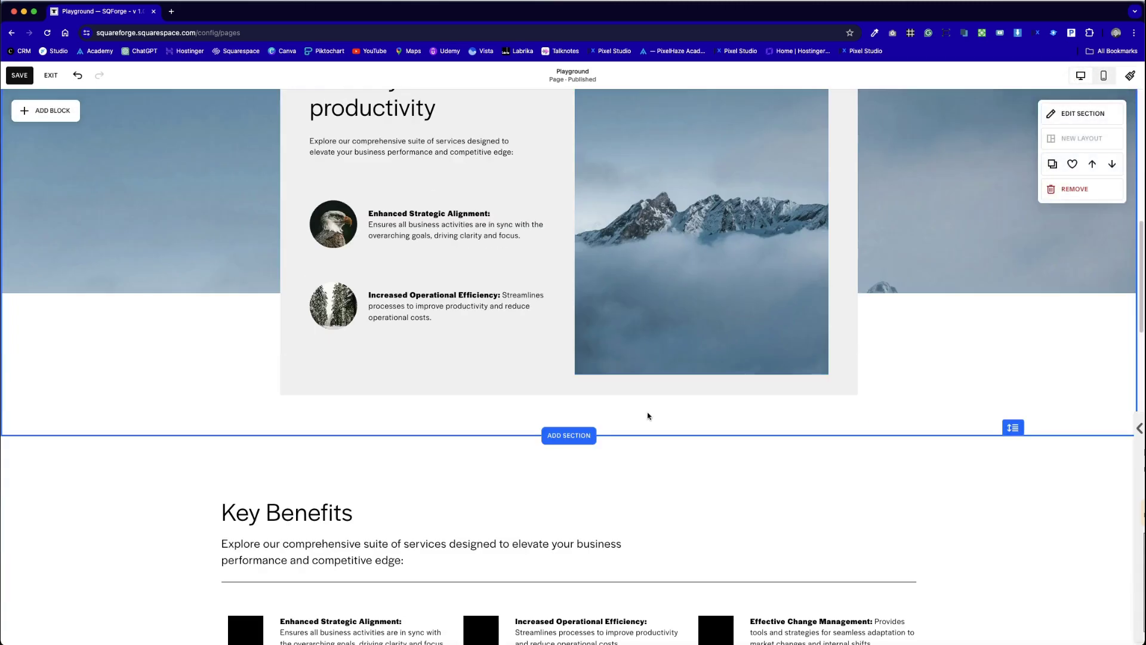
scroll(649, 415, "down", 1)
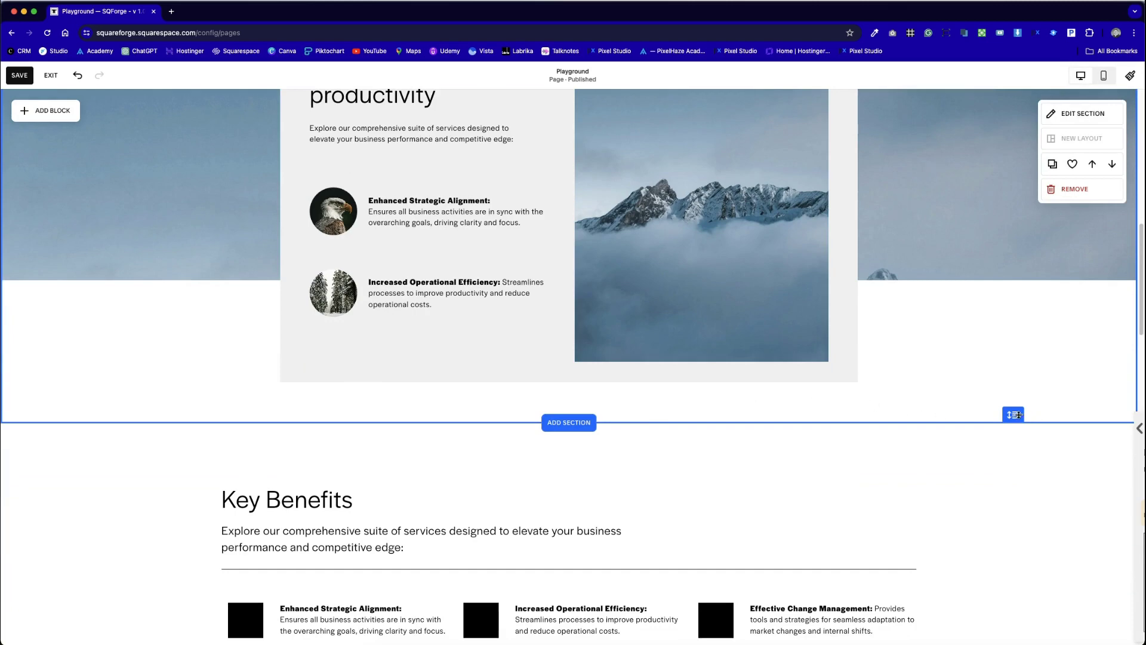
left_click_drag(1013, 414, 1024, 358)
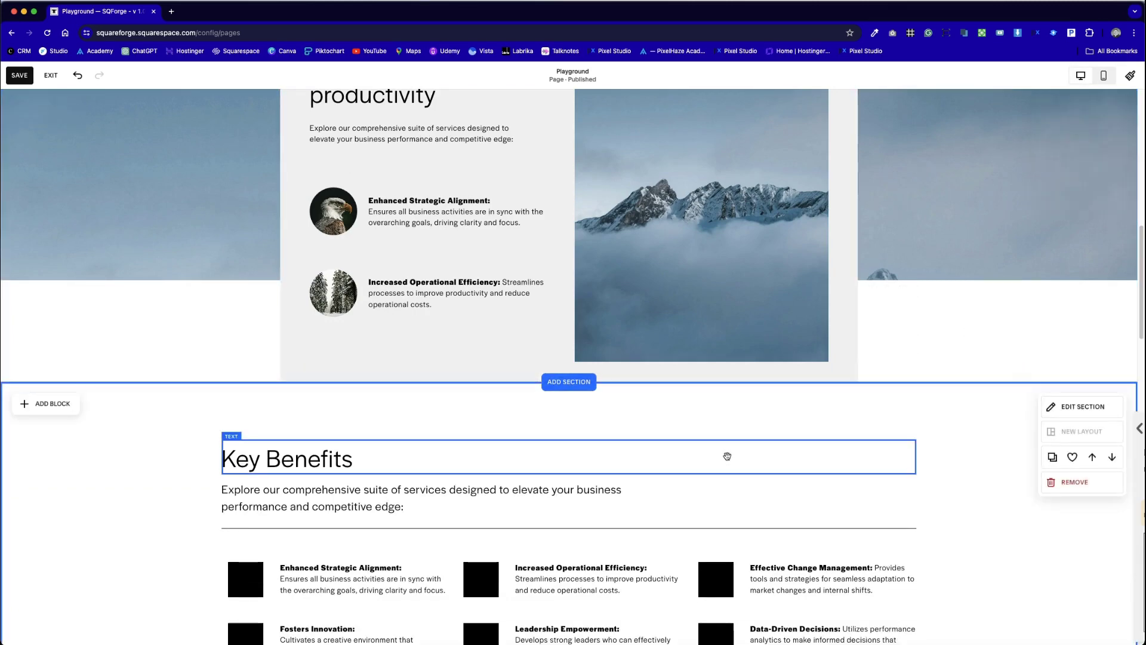
scroll(727, 456, "up", 4)
left_click_drag(727, 457, 1054, 417)
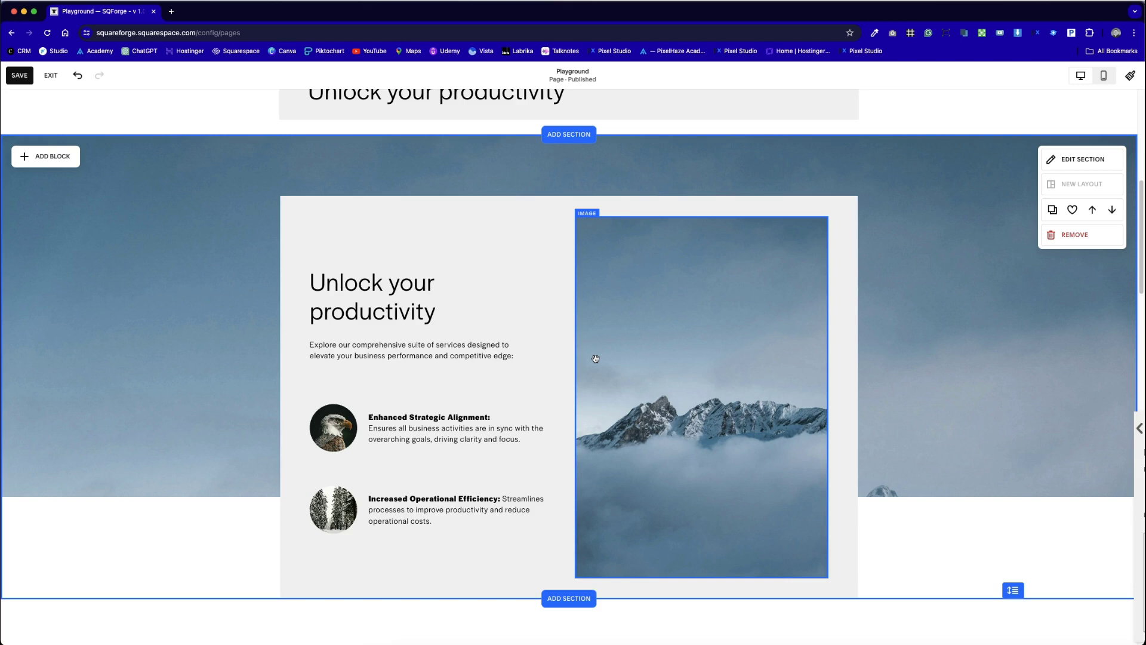
left_click(898, 220)
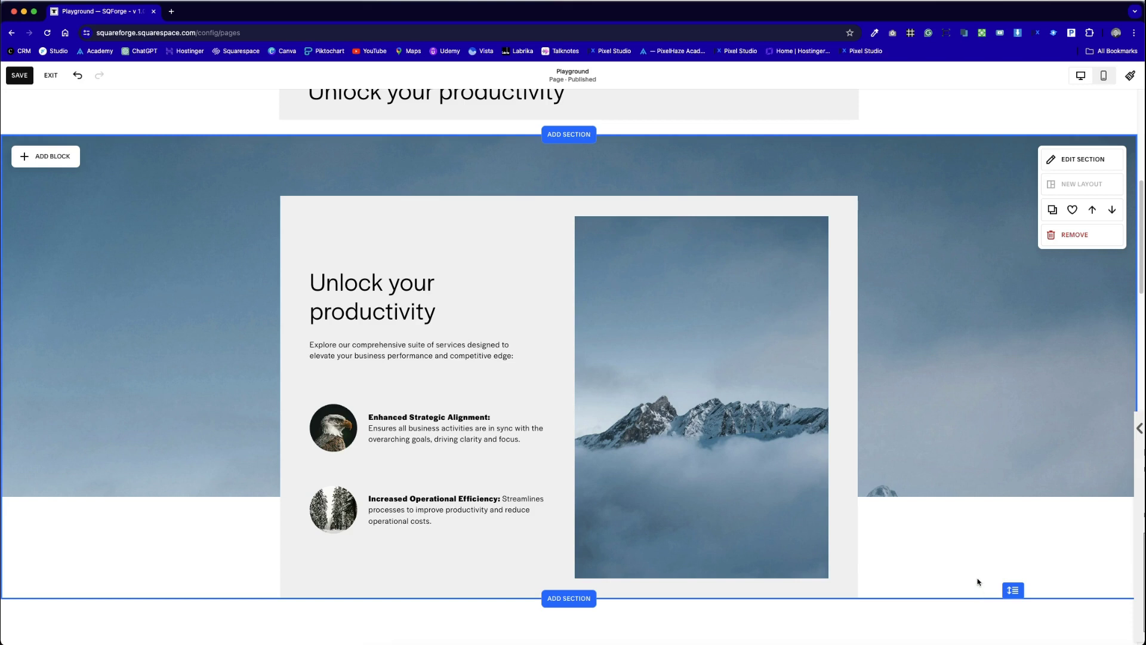
Exit the page editor and view the Hero: Gallery and Hero: Grid pages.
left_click(50, 76)
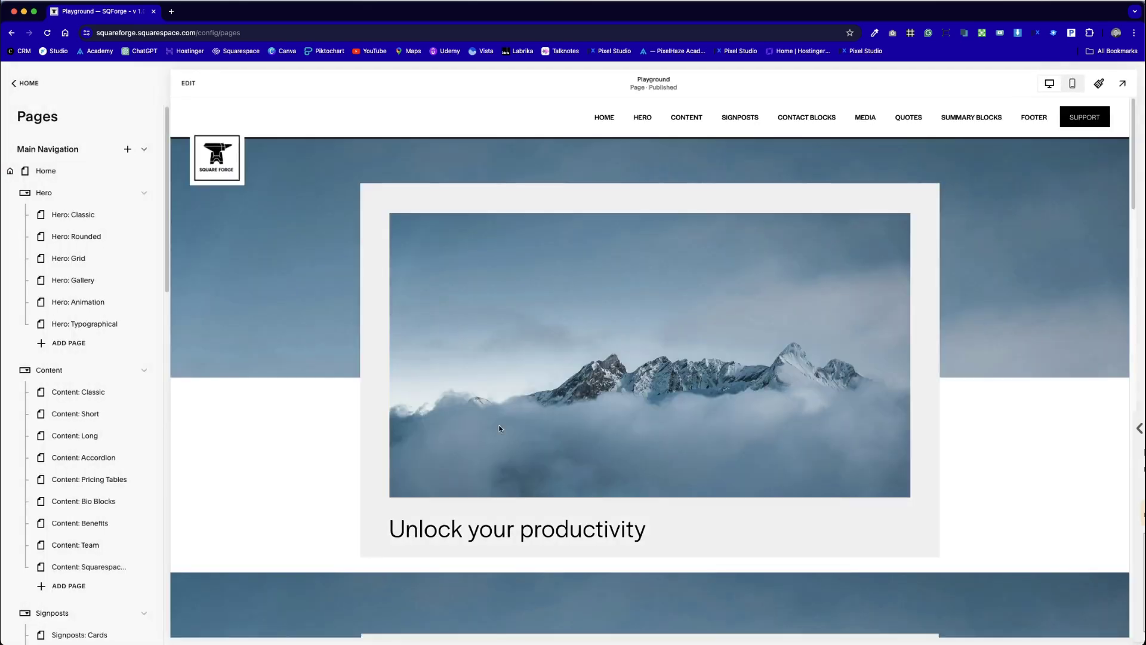
left_click(73, 280)
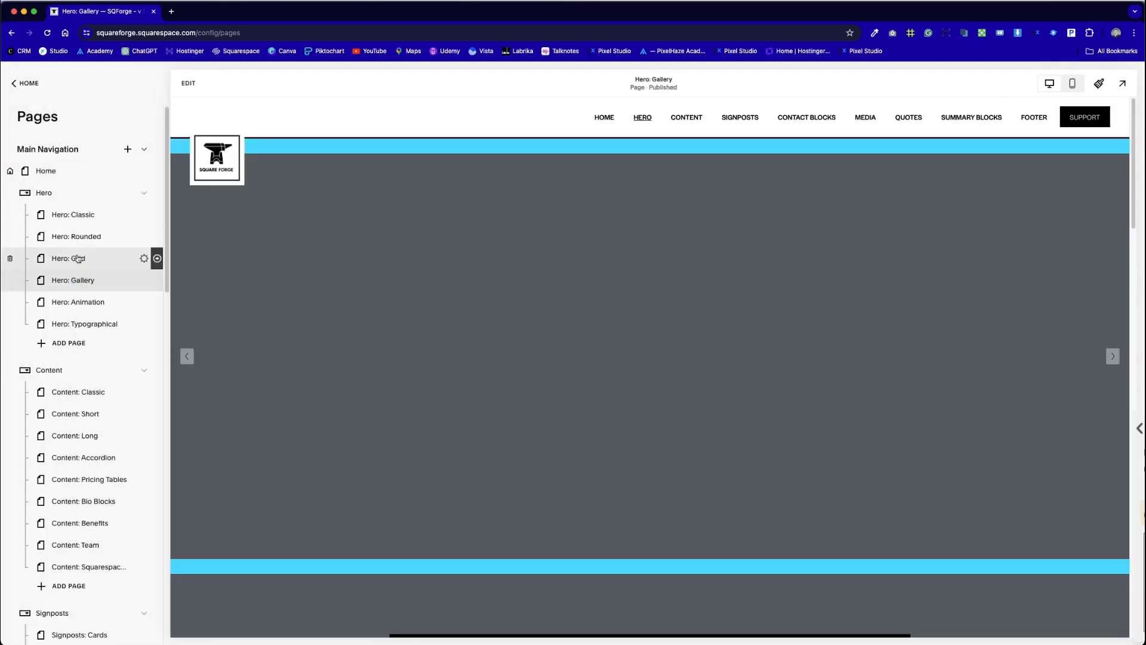
left_click(77, 258)
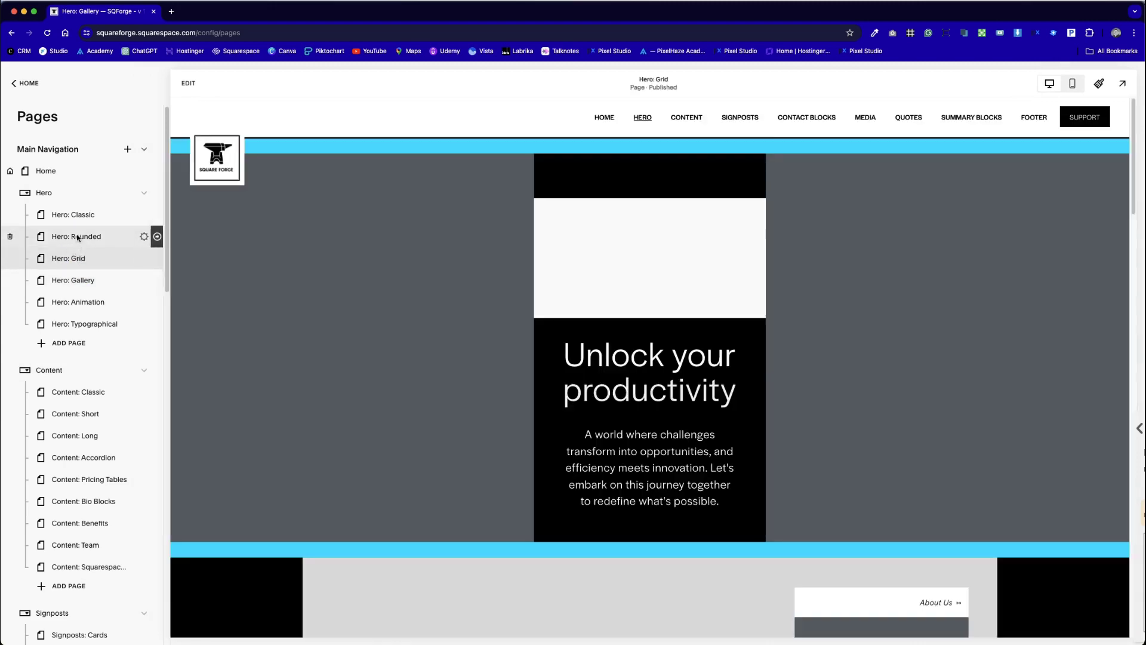
Open the Hero: Rounded page and look through its rounded section designs.
left_click(78, 237)
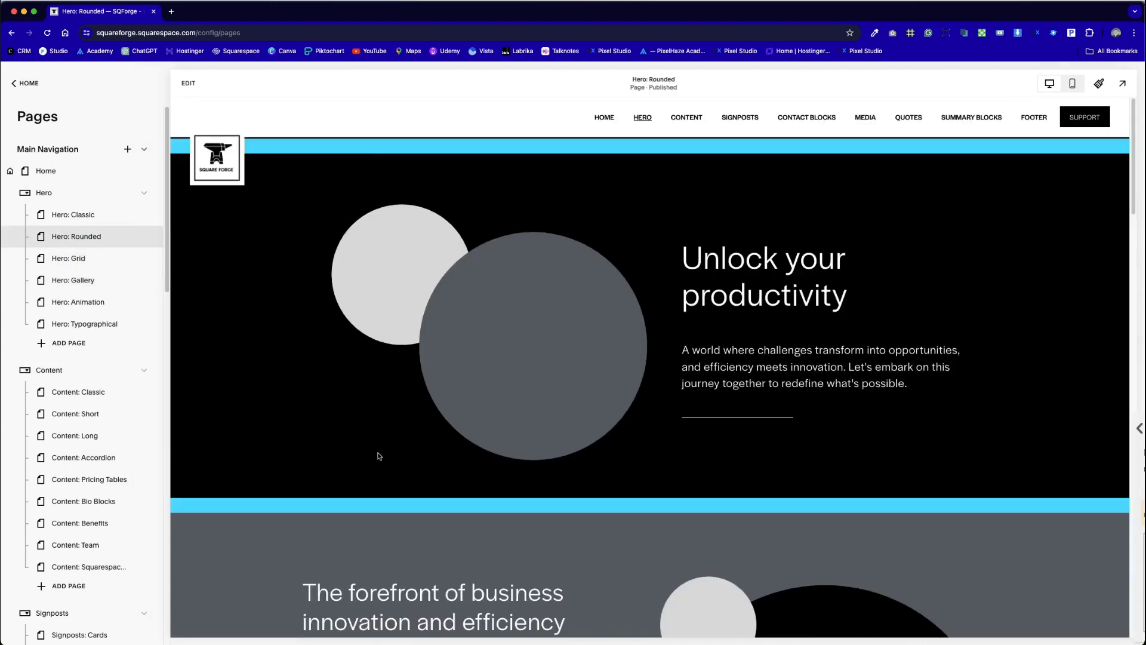
scroll(388, 451, "down", 5)
scroll(453, 454, "down", 15)
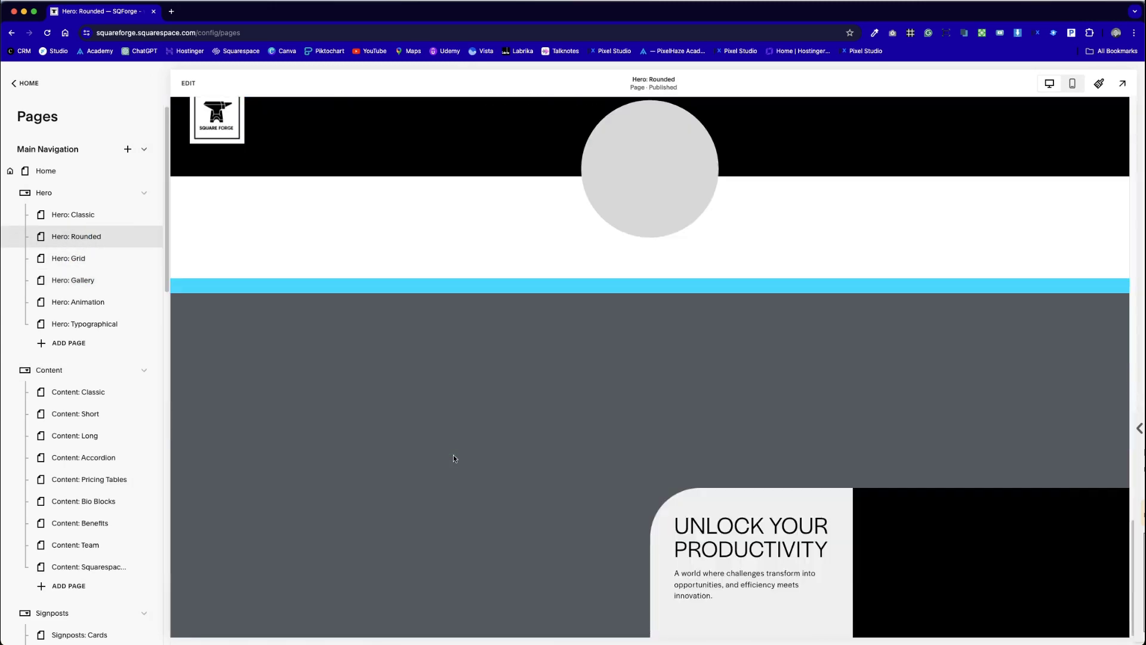
scroll(453, 456, "up", 15)
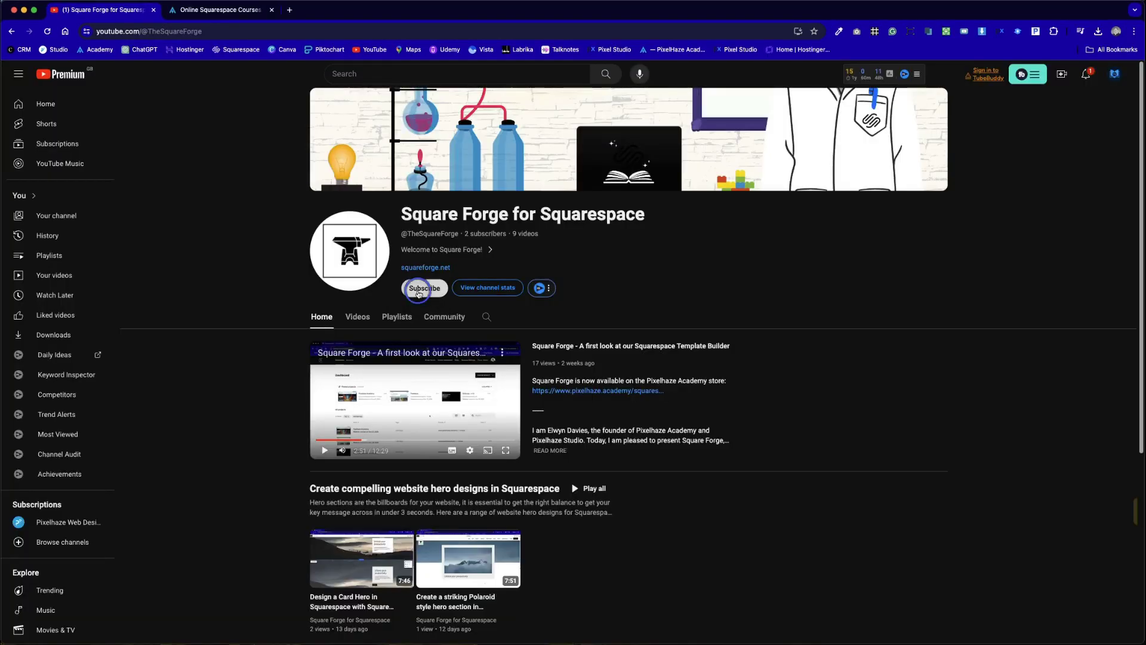
Subscribe to the Square Forge for Squarespace channel on YouTube, and look through the Squarespace essential tools course page on Pixelhaze Academy.
left_click(420, 290)
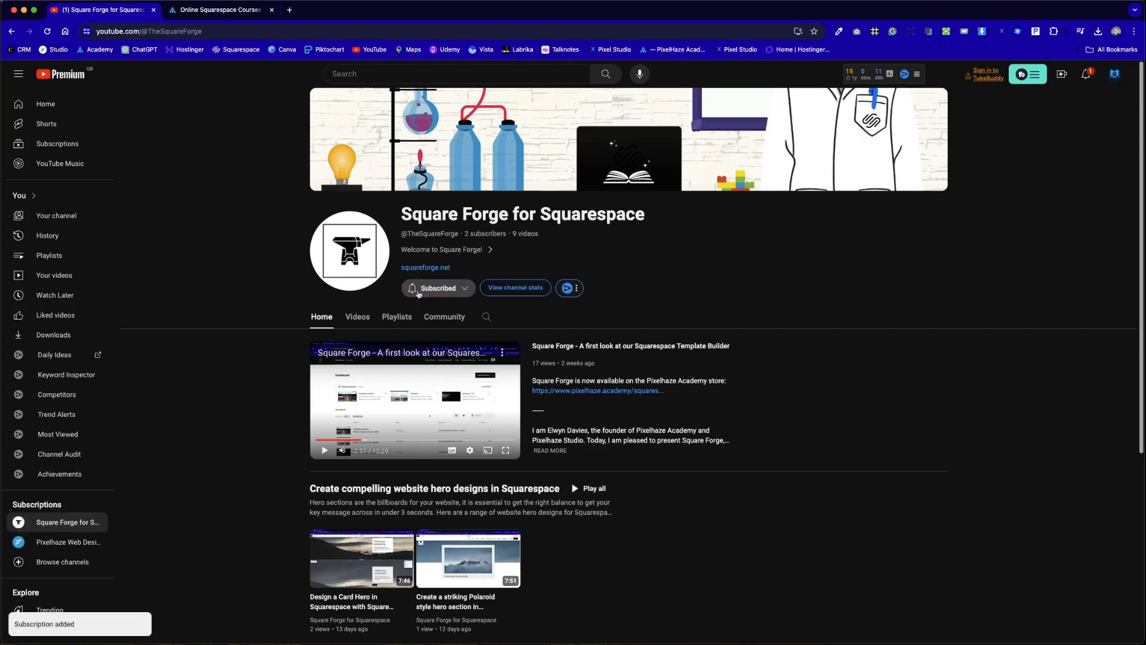
key("ctrl+Tab")
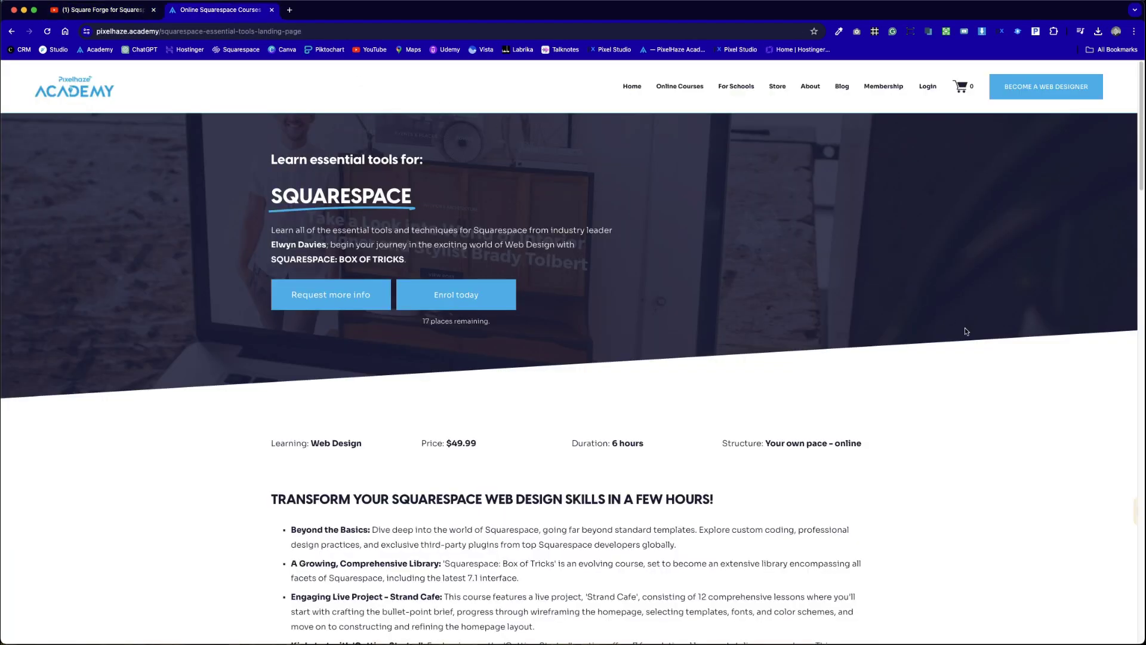
scroll(966, 331, "down", 6)
scroll(965, 331, "down", 8)
scroll(966, 331, "down", 4)
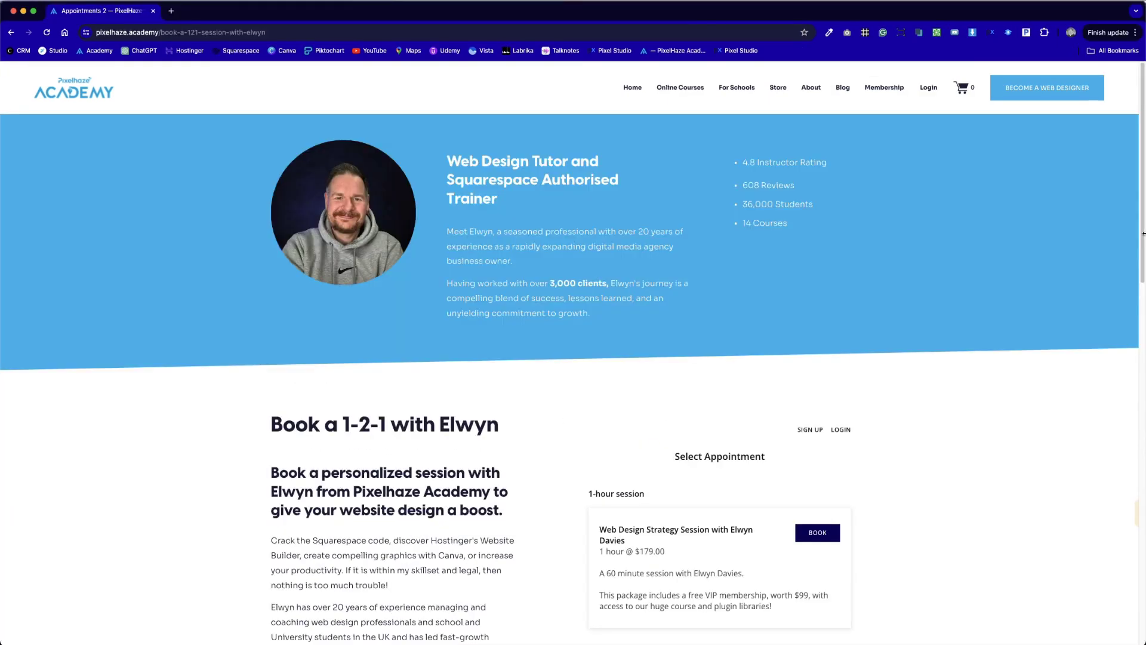
Choose the one-hour Web Design Strategy Session on May 7 at 10:00 AM and proceed to the booking's customer information form.
scroll(1142, 239, "down", 5)
left_click(818, 249)
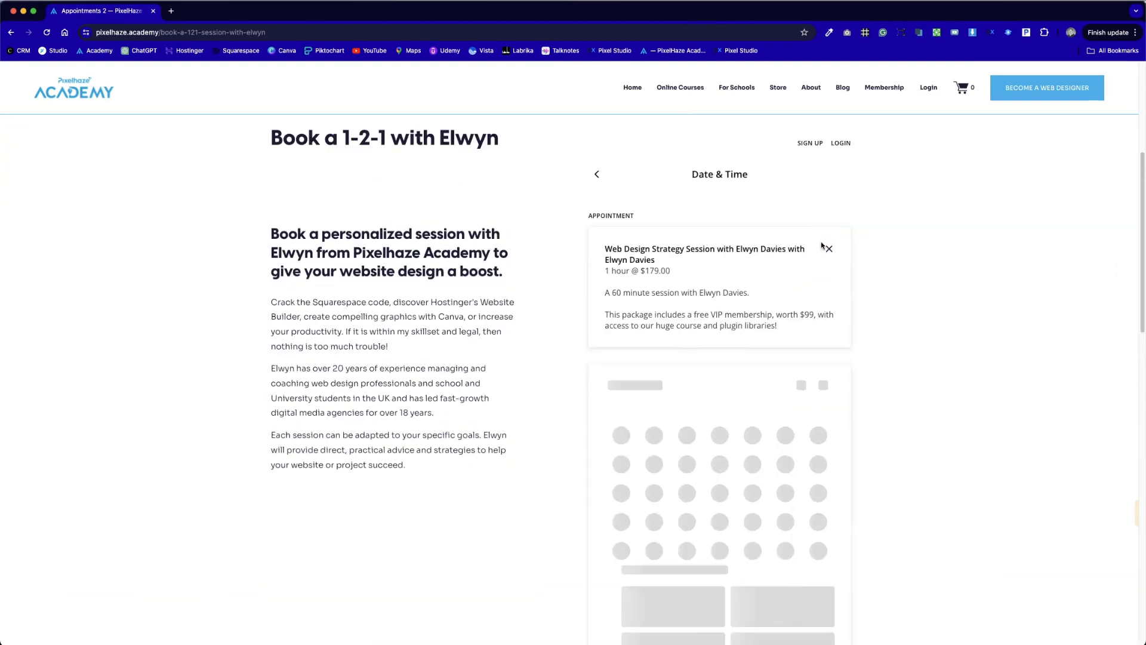
scroll(724, 406, "down", 5)
left_click(653, 169)
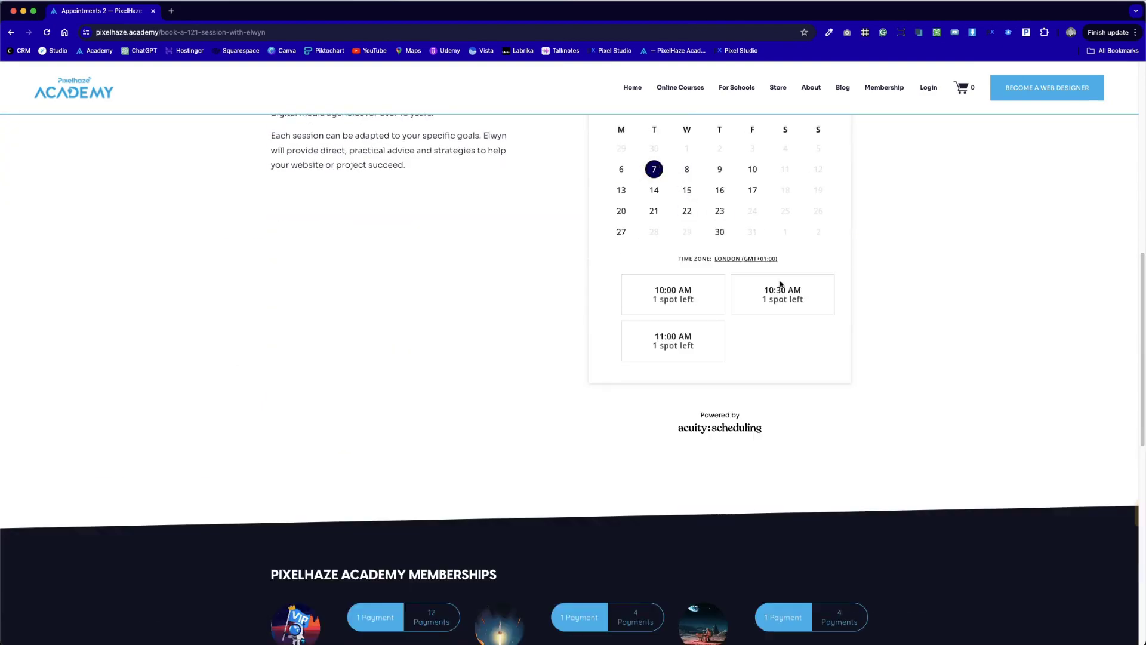
left_click(699, 311)
left_click(702, 339)
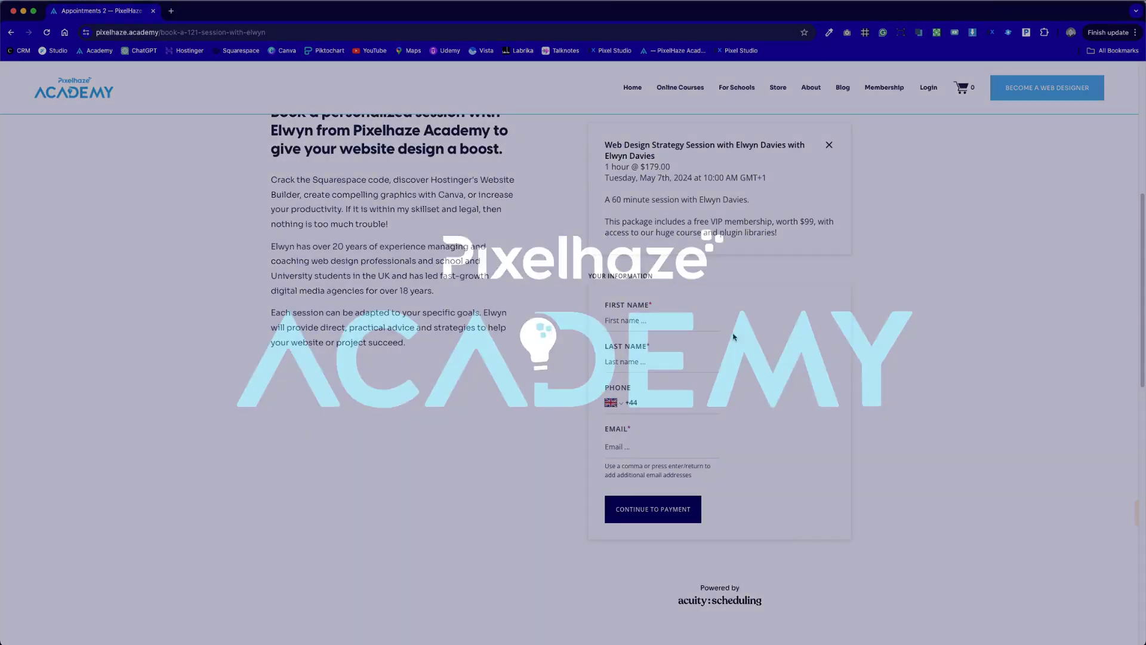